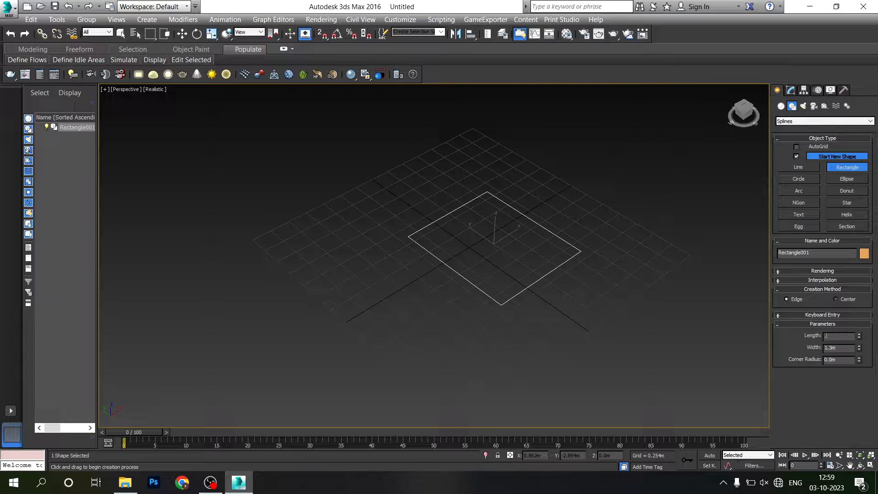
- Set the rectangle's length and width to 0.8 m each
{"action": "type", "text": "8"}
{"action": "key", "text": "Return"}
{"action": "key", "text": "Tab"}
{"action": "type", "text": ".8"}
{"action": "key", "text": "Return"}
{"action": "key", "text": "ctrl+x"}
{"action": "left_click", "coordinate": [498, 240]}
{"action": "key", "text": "ctrl+x"}
{"action": "key", "text": "ctrl+x"}
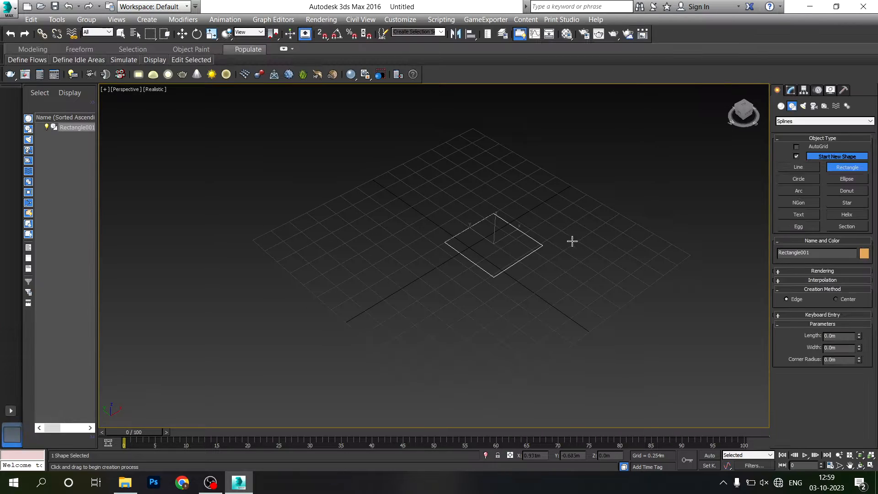
{"action": "left_click", "coordinate": [847, 167]}
{"action": "left_click_drag", "start_coordinate": [565, 277], "coordinate": [677, 304]}
{"action": "left_click", "coordinate": [842, 169]}
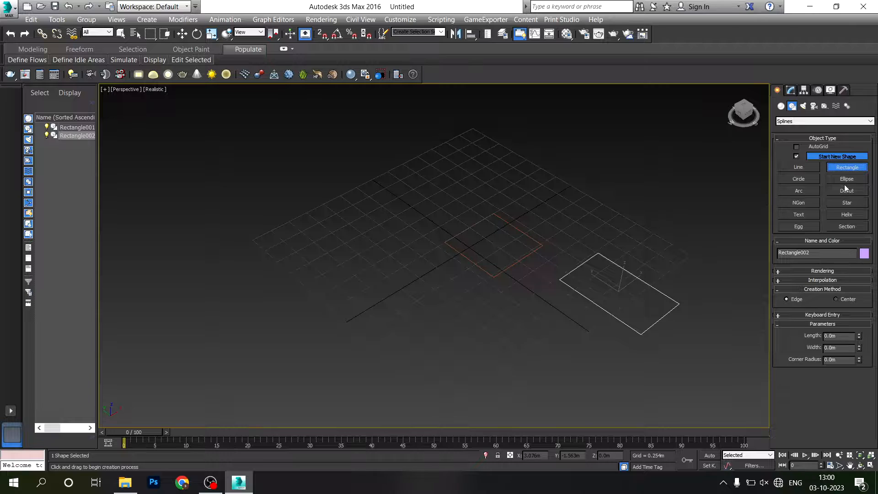
{"action": "left_click", "coordinate": [850, 170]}
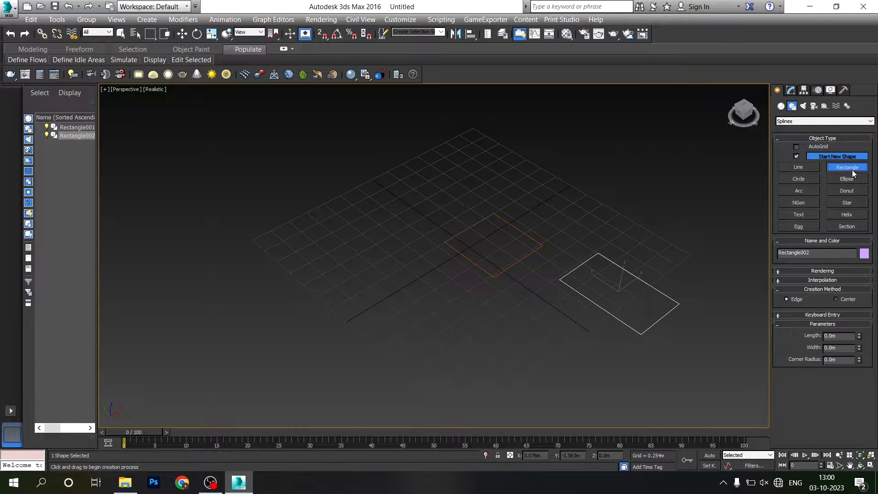
{"action": "left_click", "coordinate": [124, 35]}
{"action": "key", "text": "Delete"}
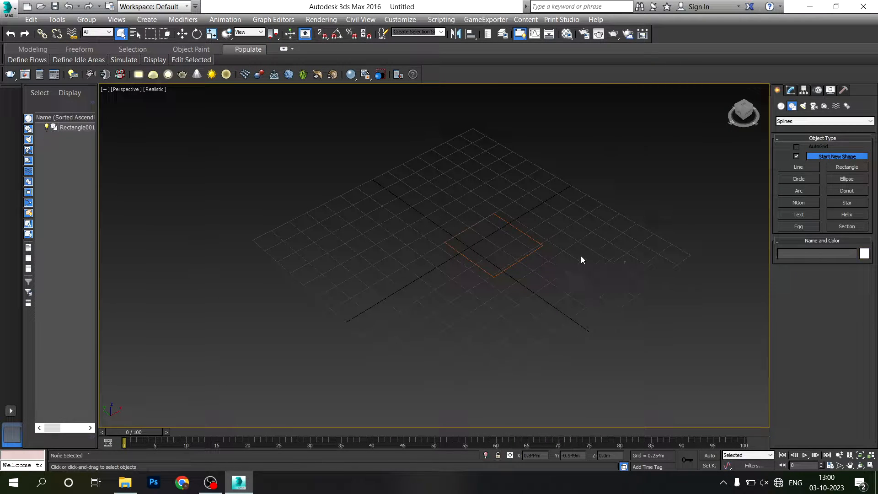
- Move the square to the world origin by setting its X and Y position to 0
{"action": "left_click_drag", "start_coordinate": [466, 213], "coordinate": [466, 213]}
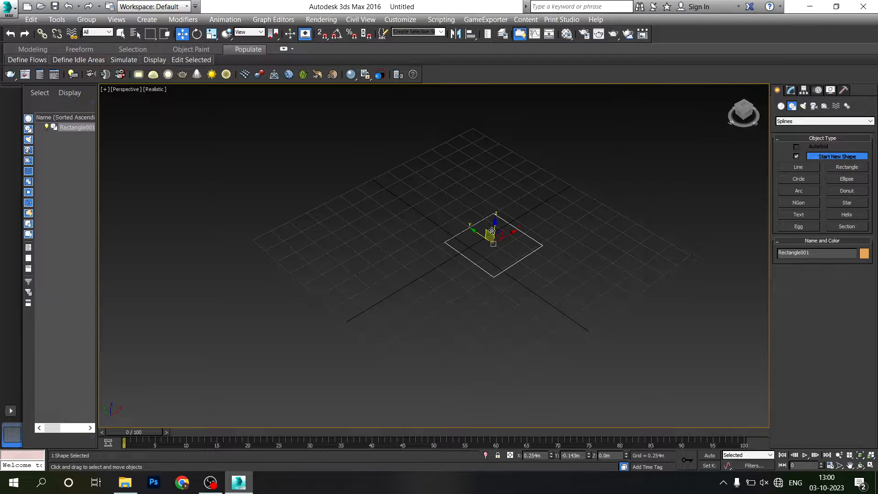
{"action": "key", "text": "w"}
{"action": "left_click_drag", "start_coordinate": [548, 454], "coordinate": [424, 453]}
{"action": "type", "text": "0"}
{"action": "key", "text": "Return"}
{"action": "left_click_drag", "start_coordinate": [581, 455], "coordinate": [465, 454]}
{"action": "type", "text": "0"}
{"action": "key", "text": "Return"}
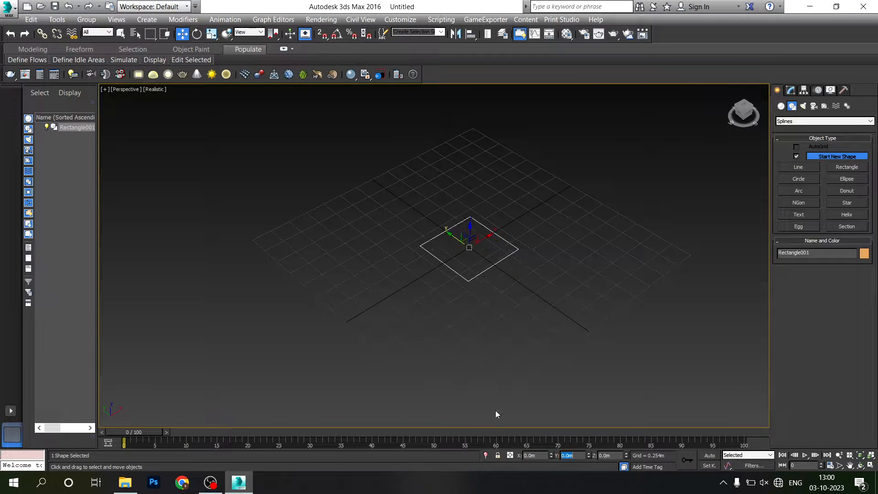
- Freeze the square in the Top view as a size reference
{"action": "scroll", "coordinate": [473, 255], "scroll_direction": "up", "scroll_amount": 5}
{"action": "key", "text": "alt+w"}
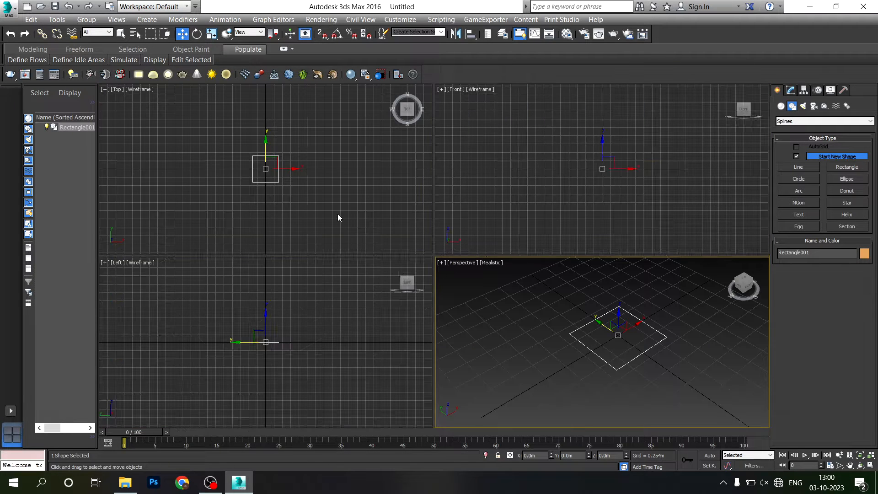
{"action": "left_click", "coordinate": [337, 213]}
{"action": "key", "text": "alt+w"}
{"action": "scroll", "coordinate": [437, 252], "scroll_direction": "up", "scroll_amount": 5}
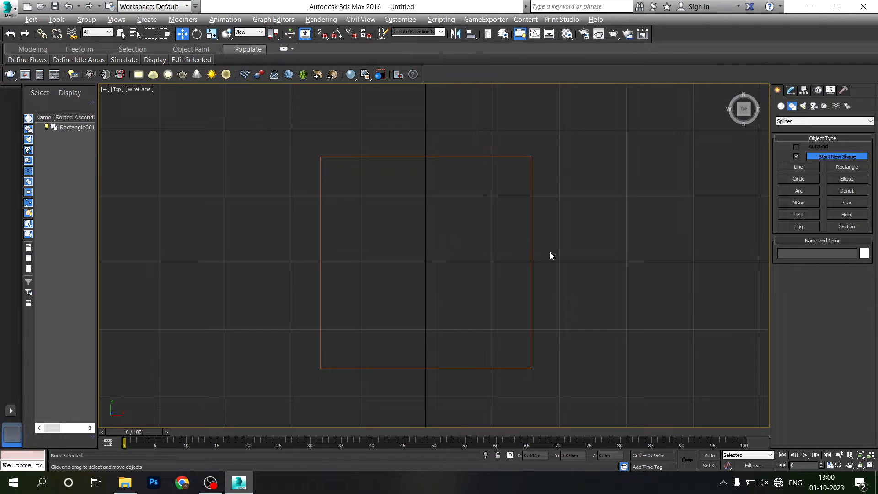
{"action": "left_click_drag", "start_coordinate": [649, 276], "coordinate": [494, 215]}
{"action": "right_click", "coordinate": [530, 241]}
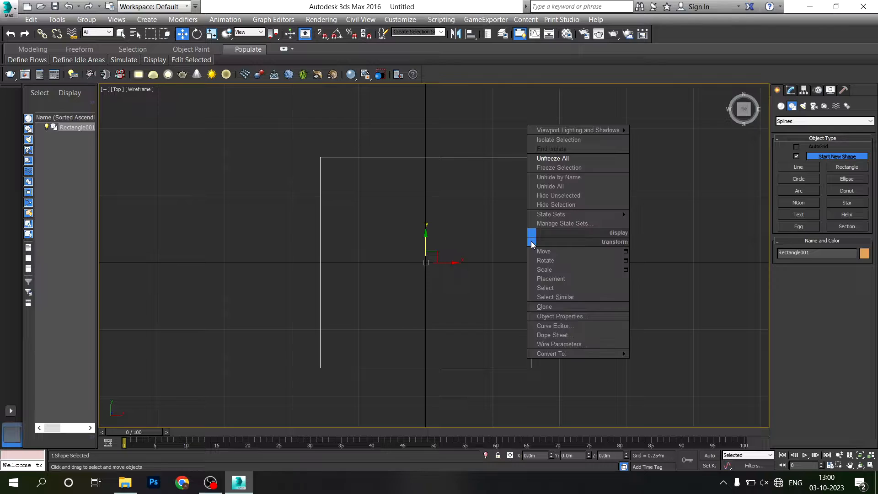
{"action": "left_click", "coordinate": [557, 167]}
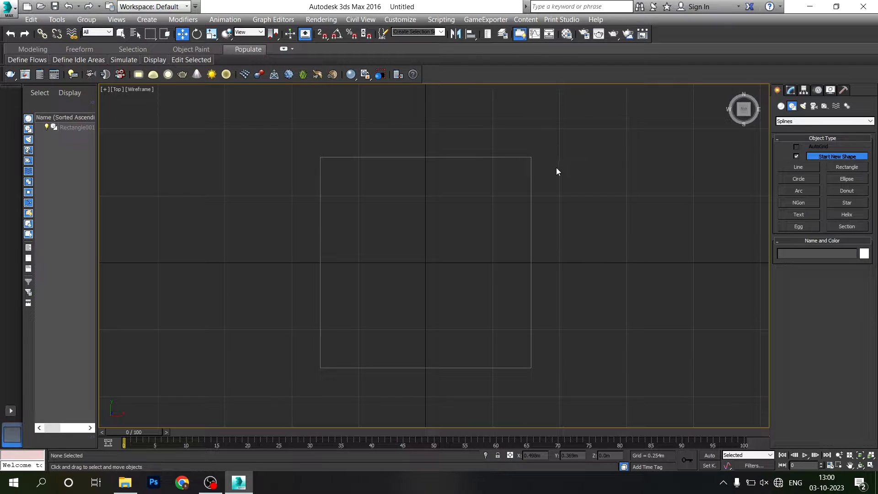
- Create a cylinder from the square's centre in the Top view, radius about 0.397 m and height about -0.092 m
{"action": "left_click", "coordinate": [781, 106]}
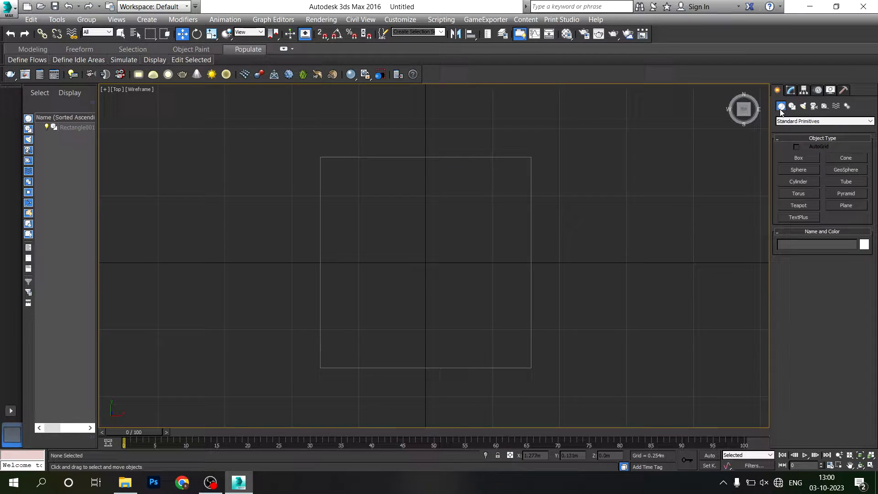
{"action": "left_click", "coordinate": [799, 182]}
{"action": "left_click_drag", "start_coordinate": [426, 262], "coordinate": [497, 339]}
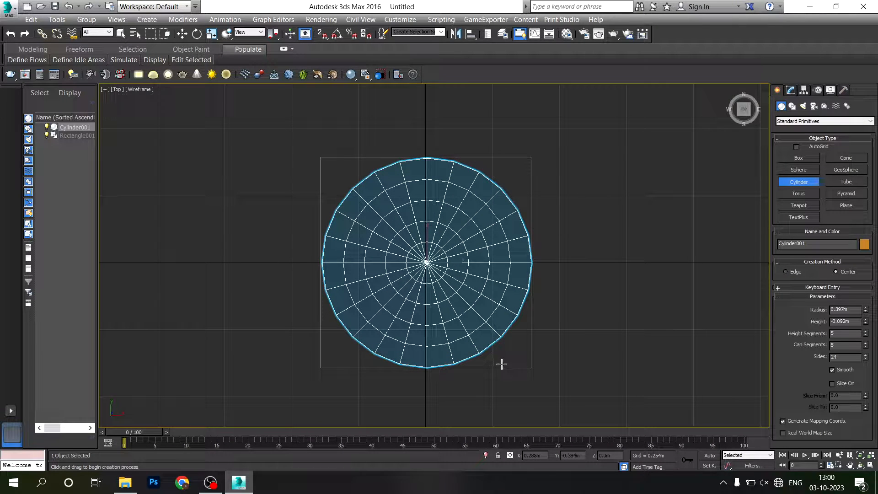
{"action": "left_click", "coordinate": [626, 288]}
- Raise the cylinder about 0.099 m along Z in the Perspective view
{"action": "key", "text": "alt+w"}
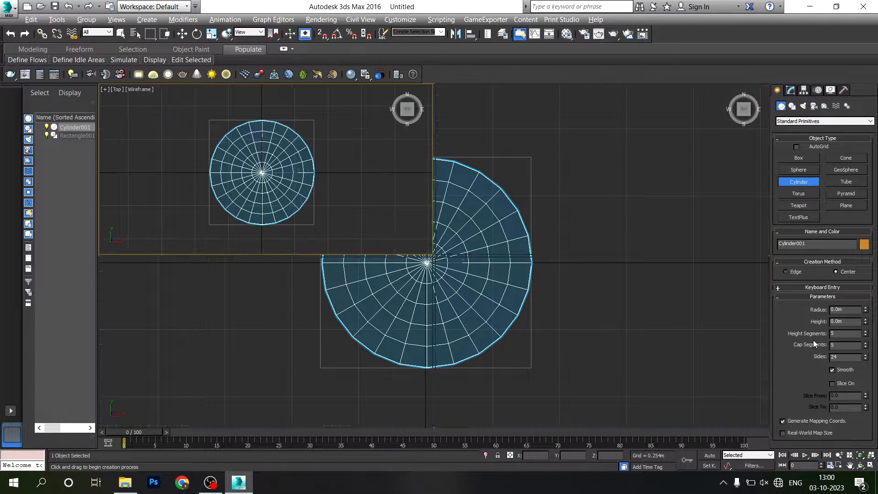
{"action": "left_click", "coordinate": [569, 325]}
{"action": "key", "text": "alt+w"}
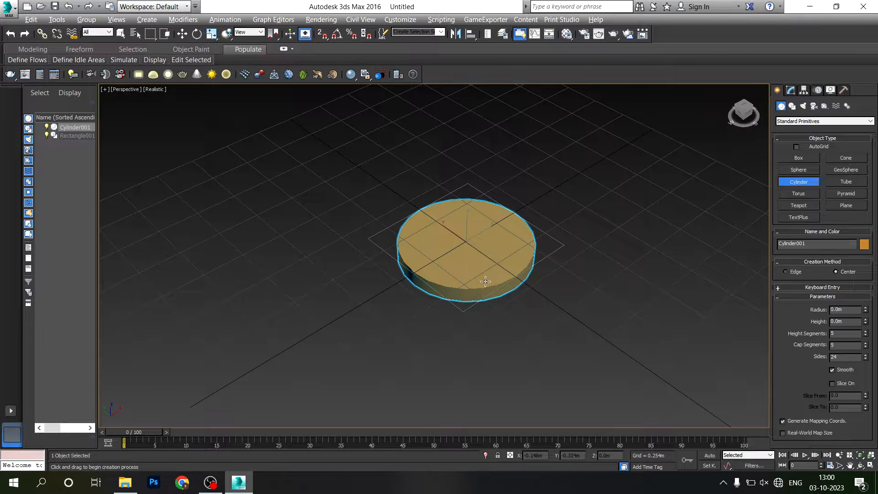
{"action": "scroll", "coordinate": [462, 276], "scroll_direction": "up", "scroll_amount": 2}
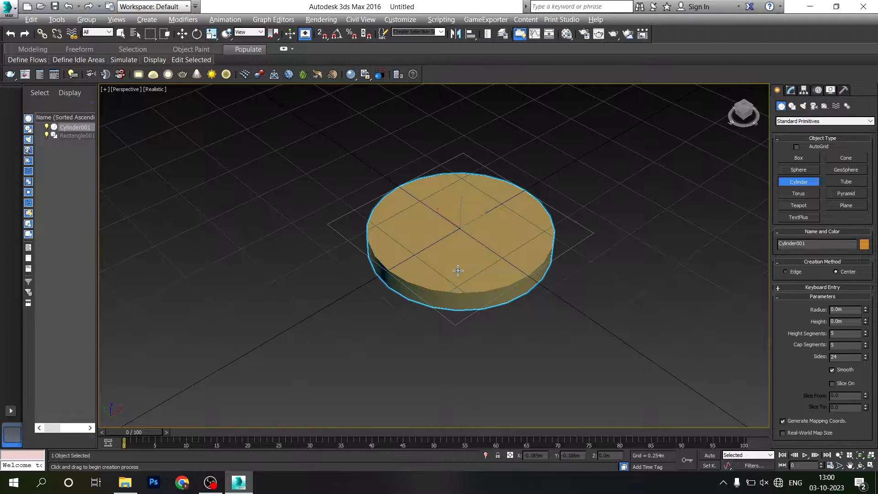
{"action": "key", "text": "w"}
{"action": "left_click_drag", "start_coordinate": [462, 210], "coordinate": [462, 193]}
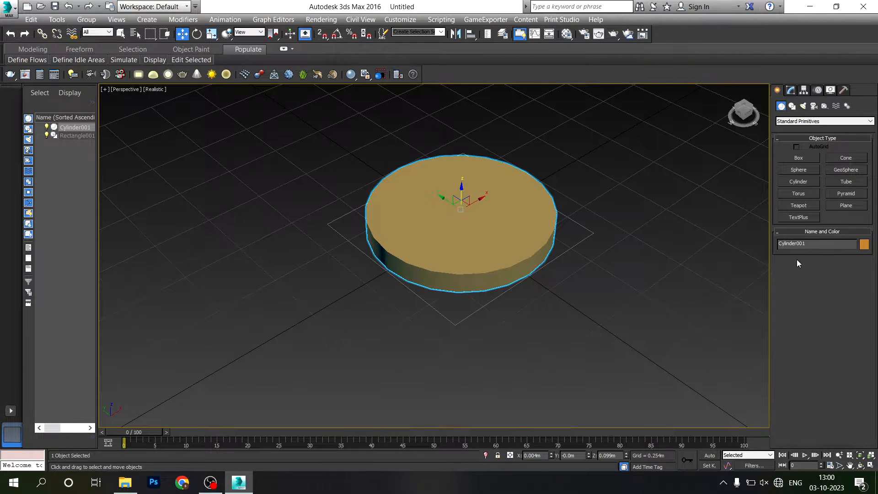
- Set the cylinder's radius to 0.4 m and its height to 0.45 m
{"action": "left_click", "coordinate": [791, 90]}
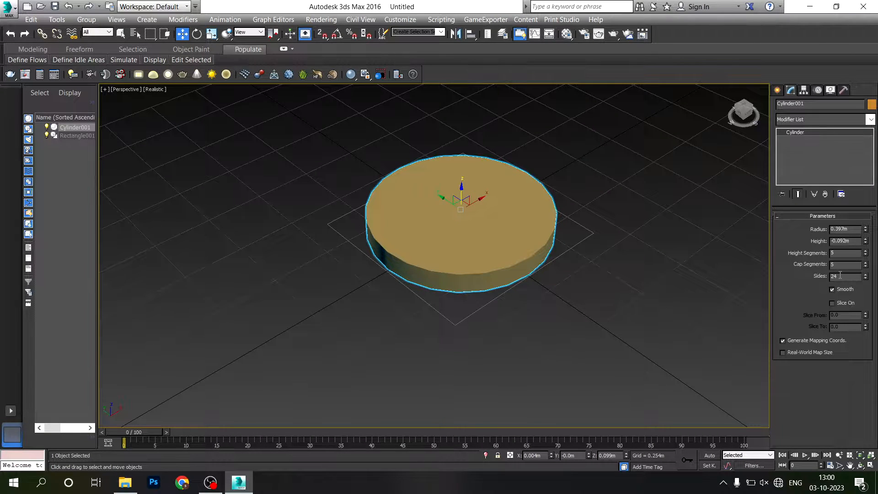
{"action": "left_click_drag", "start_coordinate": [852, 230], "coordinate": [752, 227]}
{"action": "type", "text": "0.4"}
{"action": "key", "text": "Return"}
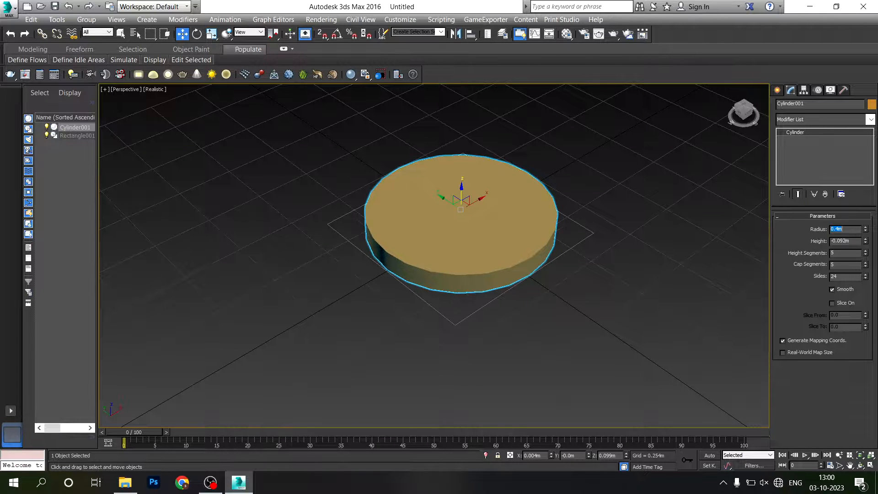
{"action": "left_click_drag", "start_coordinate": [850, 241], "coordinate": [746, 248]}
{"action": "type", "text": "0.45"}
{"action": "key", "text": "Return"}
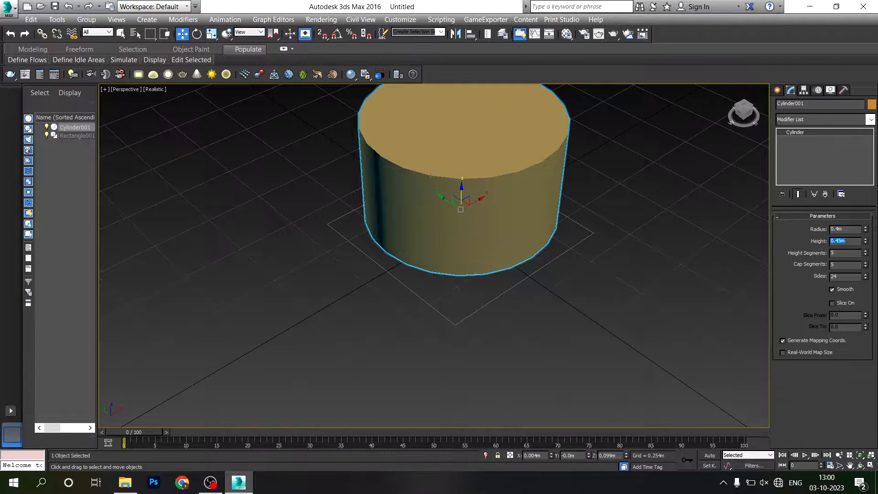
- Turn on edged-faces display in the Perspective view to show the cylinder's segments
{"action": "scroll", "coordinate": [459, 293], "scroll_direction": "down", "scroll_amount": 3}
{"action": "scroll", "coordinate": [476, 228], "scroll_direction": "up", "scroll_amount": 3}
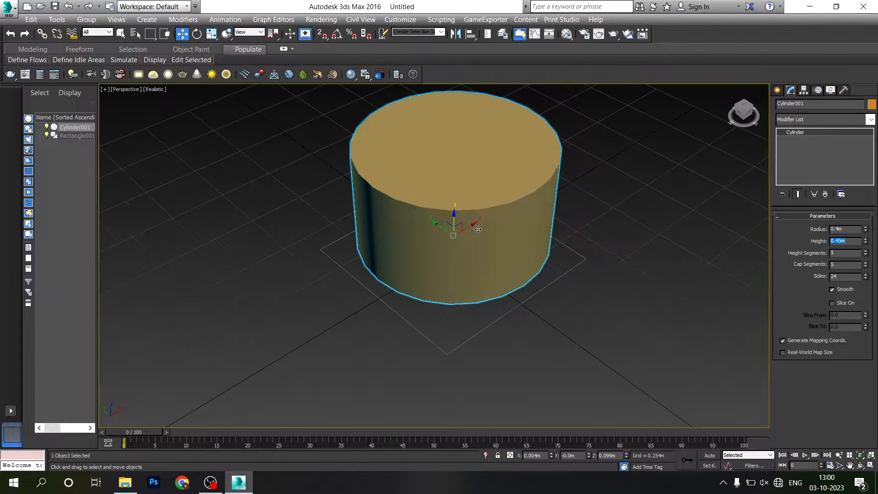
{"action": "key", "text": "F4"}
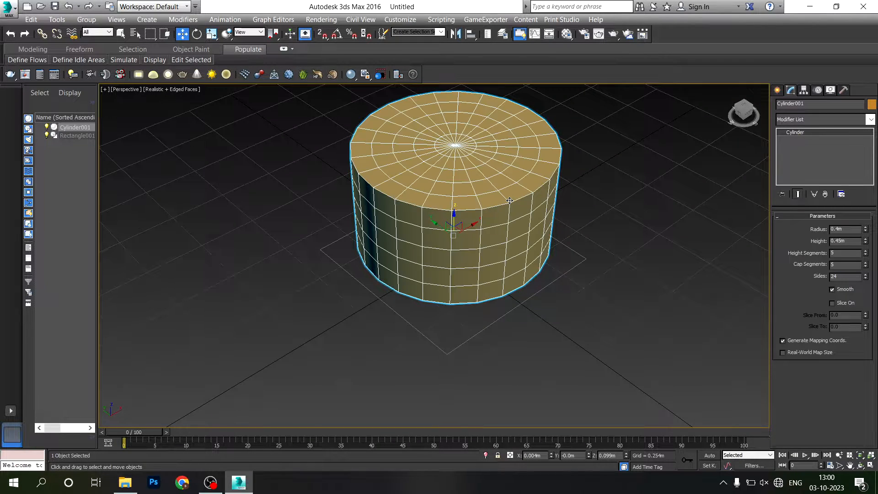
{"action": "scroll", "coordinate": [513, 245], "scroll_direction": "down", "scroll_amount": 2}
{"action": "middle_click_drag", "start_coordinate": [513, 245], "coordinate": [514, 312], "text": "alt"}
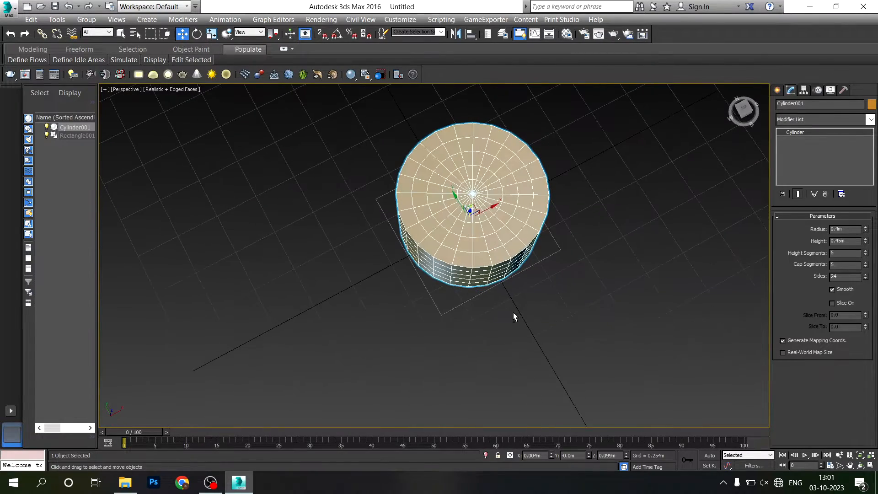
- Change the cylinder's object color to the basic grey from the 3ds Max palette
{"action": "key", "text": "alt+w"}
{"action": "left_click", "coordinate": [353, 165]}
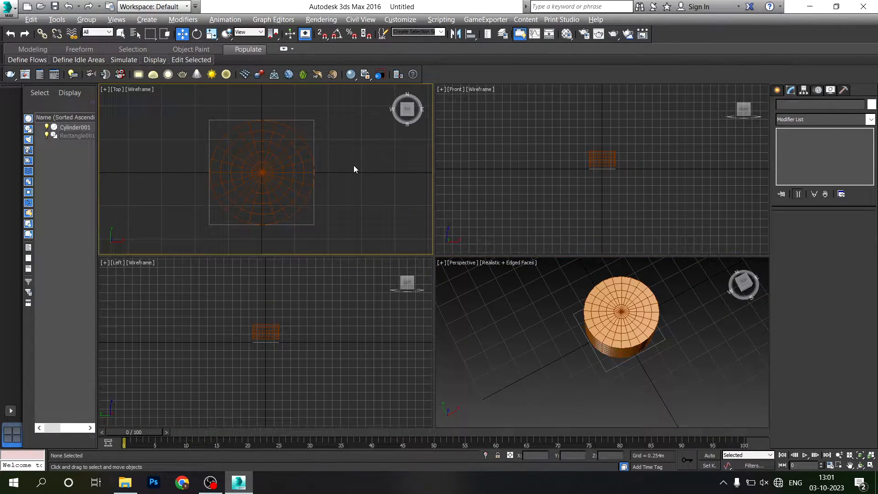
{"action": "left_click", "coordinate": [484, 305]}
{"action": "key", "text": "alt+w"}
{"action": "scroll", "coordinate": [525, 244], "scroll_direction": "up", "scroll_amount": 4}
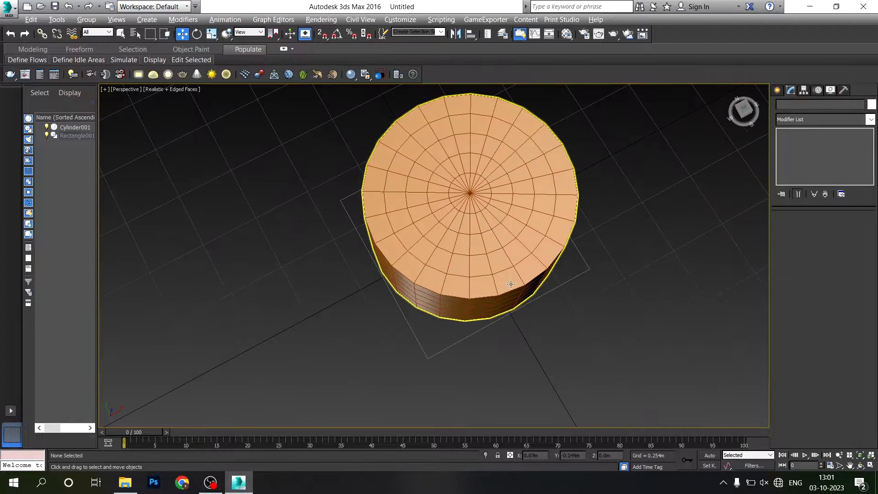
{"action": "scroll", "coordinate": [449, 261], "scroll_direction": "down", "scroll_amount": 3}
{"action": "middle_click_drag", "start_coordinate": [469, 333], "coordinate": [465, 309]}
{"action": "left_click", "coordinate": [464, 309]}
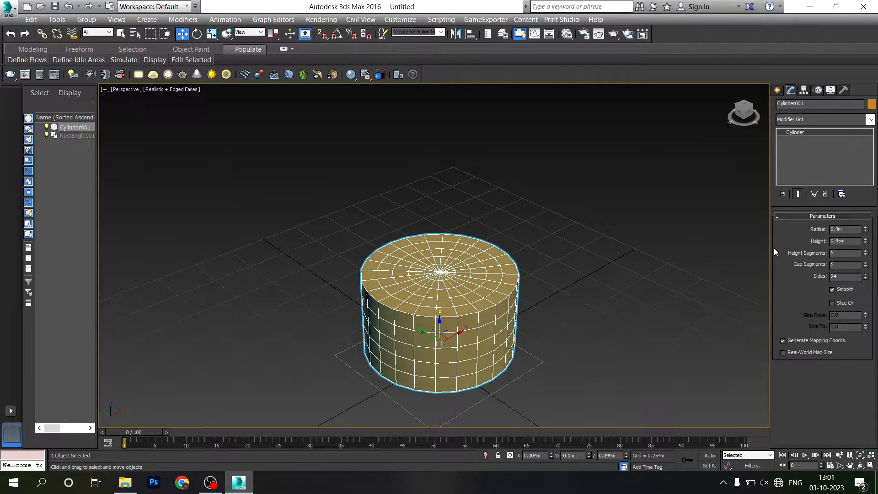
{"action": "left_click", "coordinate": [871, 104]}
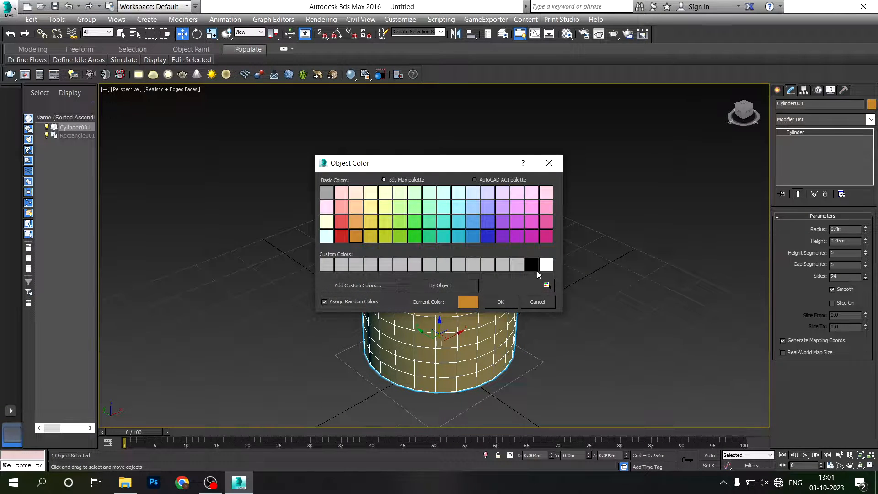
{"action": "left_click", "coordinate": [327, 193]}
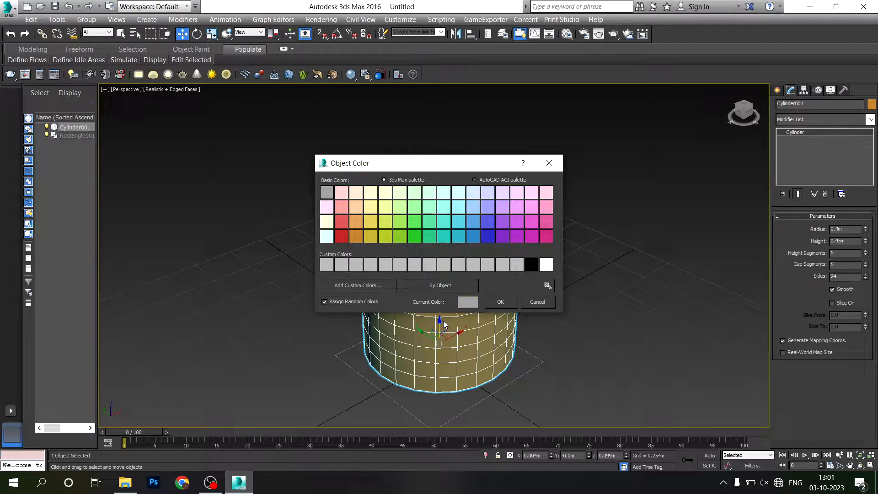
{"action": "left_click", "coordinate": [495, 303]}
- Convert the cylinder to an Editable Poly
{"action": "right_click", "coordinate": [478, 327]}
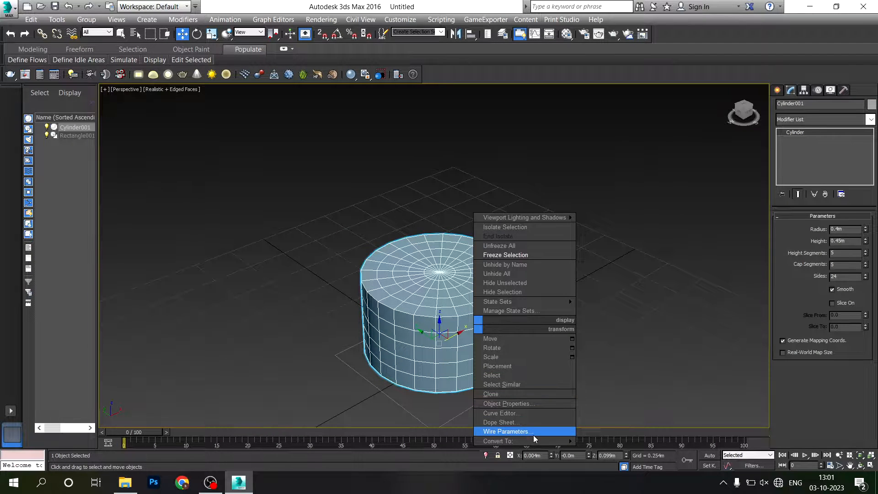
{"action": "mouse_move", "coordinate": [533, 441]}
{"action": "left_click", "coordinate": [641, 433]}
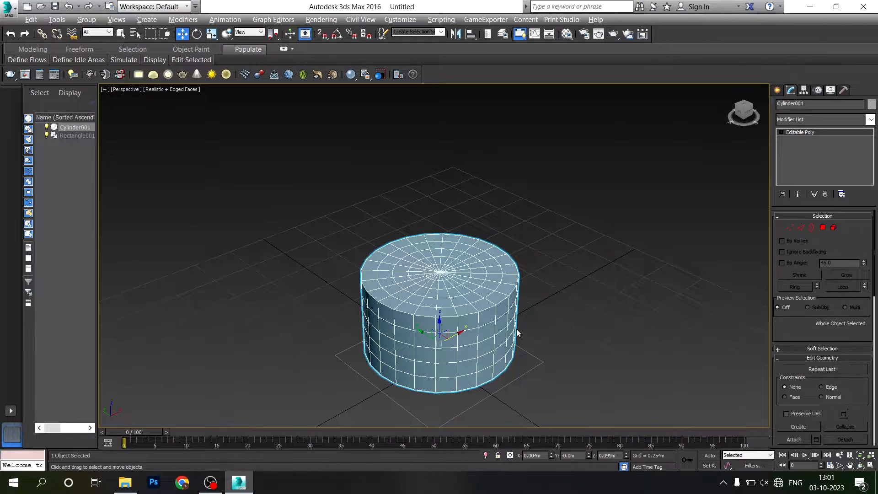
- Delete all polygons in the lower half of the cylinder in the Top view and check the half cylinder in Perspective
{"action": "key", "text": "alt+w"}
{"action": "left_click", "coordinate": [310, 207]}
{"action": "key", "text": "alt+w"}
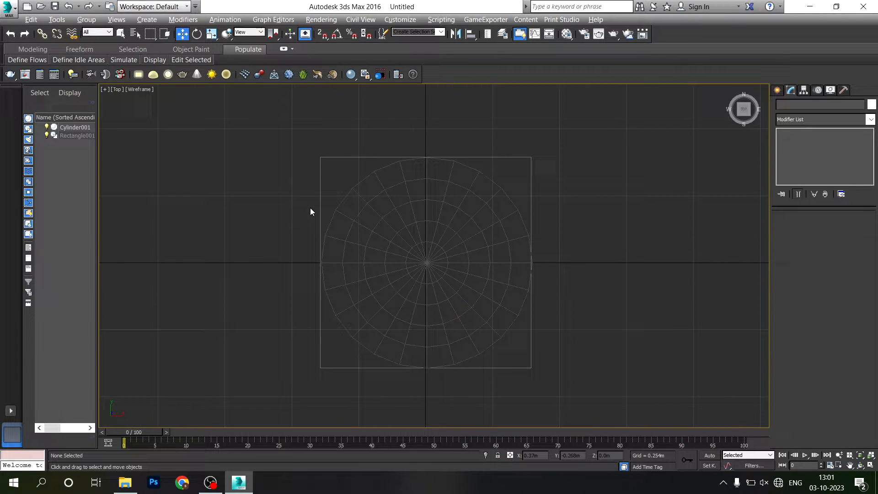
{"action": "left_click", "coordinate": [445, 262]}
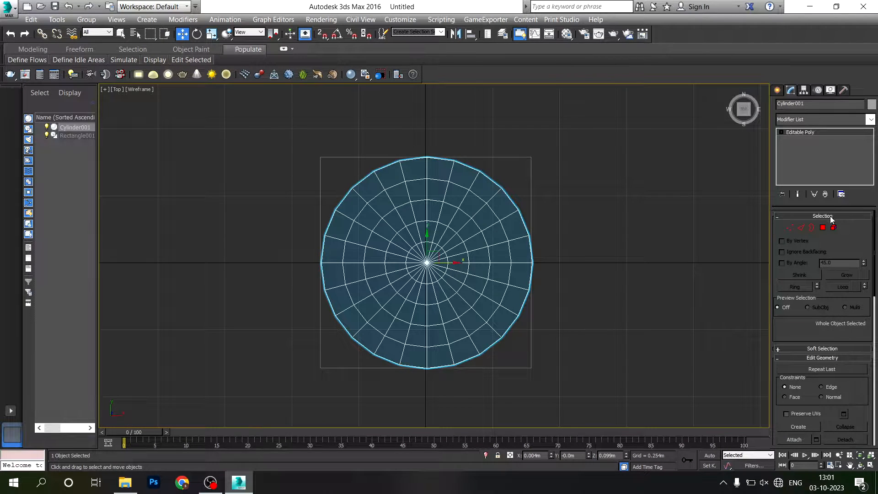
{"action": "left_click", "coordinate": [824, 228]}
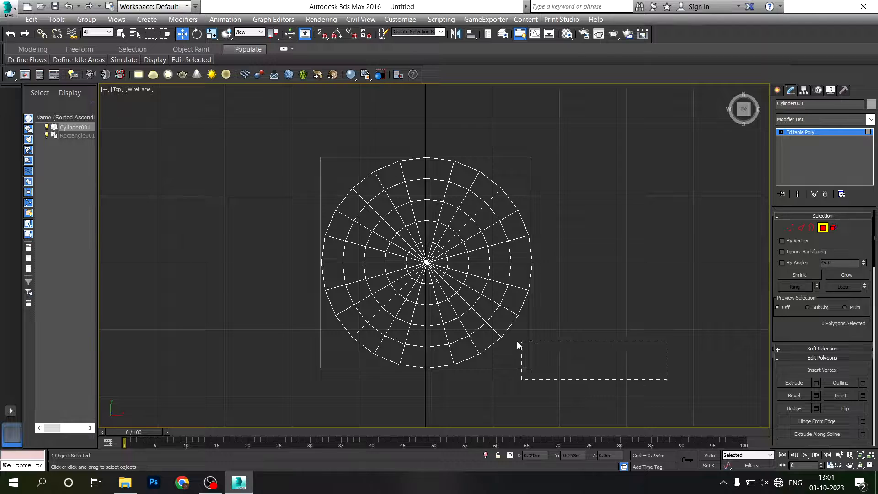
{"action": "left_click_drag", "start_coordinate": [518, 342], "coordinate": [295, 267]}
{"action": "key", "text": "Delete"}
{"action": "scroll", "coordinate": [430, 271], "scroll_direction": "up", "scroll_amount": 2}
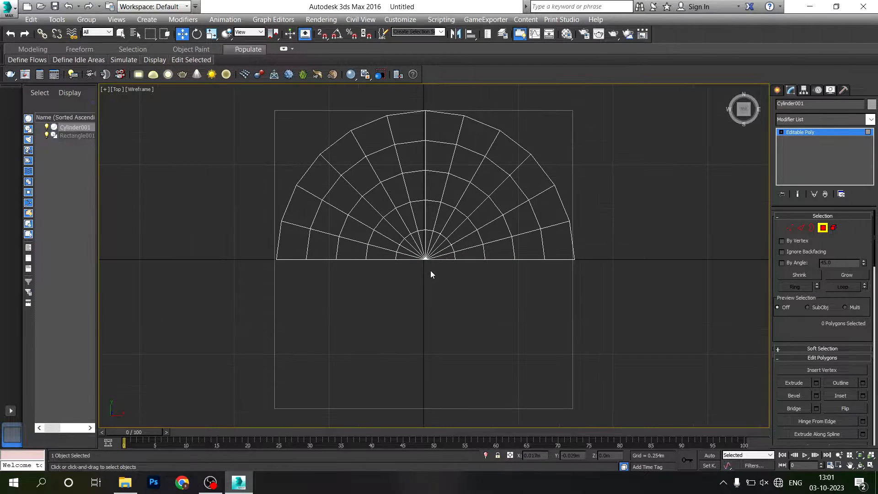
{"action": "key", "text": "alt+w"}
{"action": "left_click", "coordinate": [531, 329]}
{"action": "key", "text": "alt+w"}
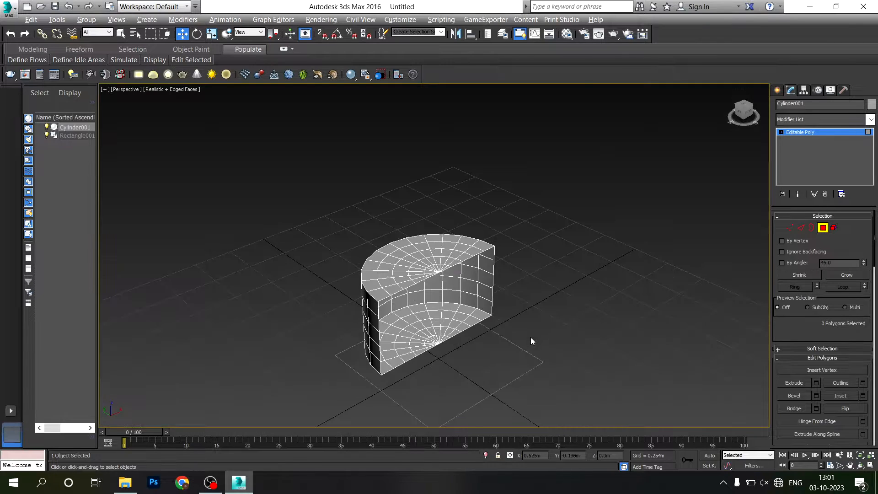
{"action": "scroll", "coordinate": [532, 342], "scroll_direction": "up", "scroll_amount": 1}
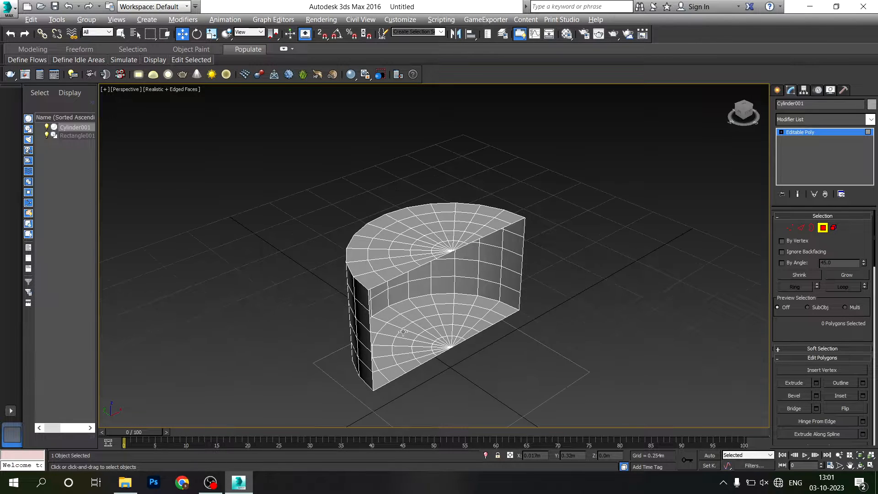
- Select the open border on the cut side of the half cylinder and cap it with a face
{"action": "left_click", "coordinate": [810, 228]}
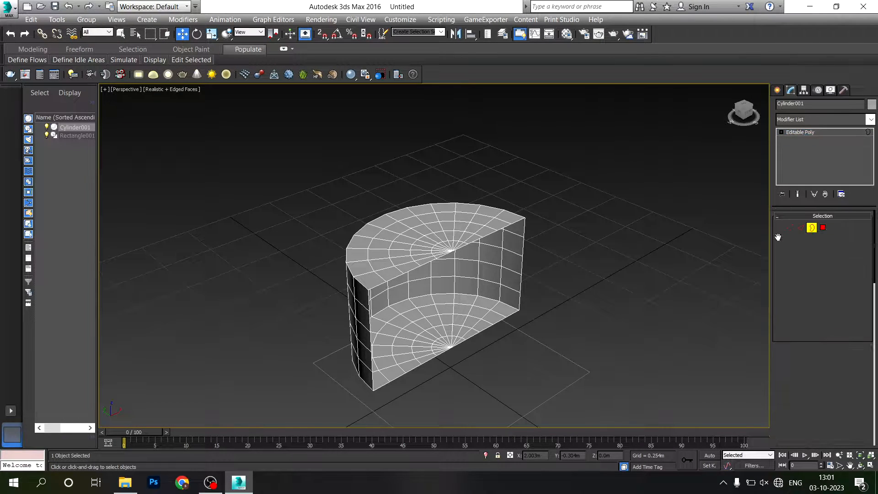
{"action": "left_click", "coordinate": [411, 273]}
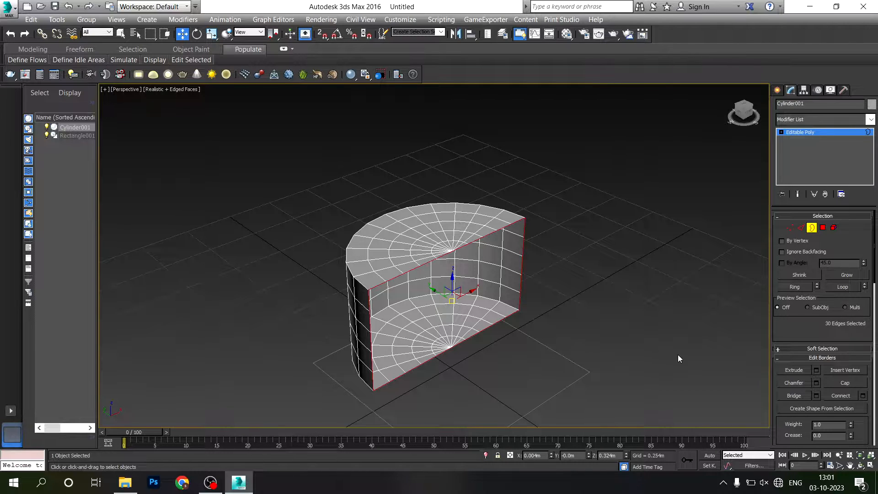
{"action": "left_click", "coordinate": [841, 385]}
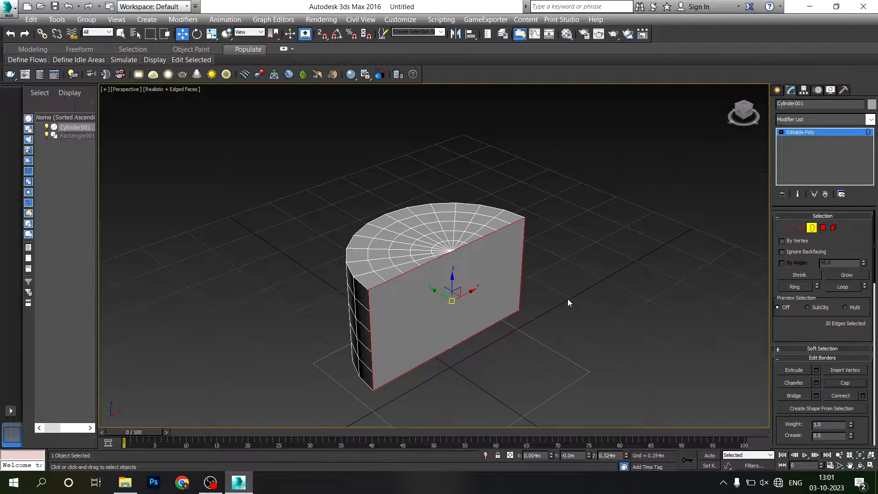
{"action": "left_click", "coordinate": [812, 228]}
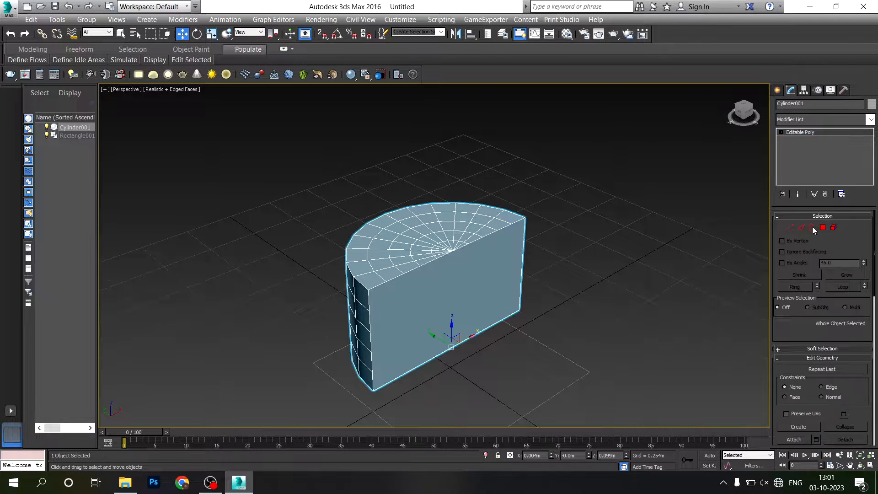
- Select the capped flat face and extrude it with a height of 0.1 m
{"action": "middle_click_drag", "start_coordinate": [505, 281], "coordinate": [473, 316], "text": "alt"}
{"action": "left_click", "coordinate": [823, 227]}
{"action": "left_click", "coordinate": [476, 338]}
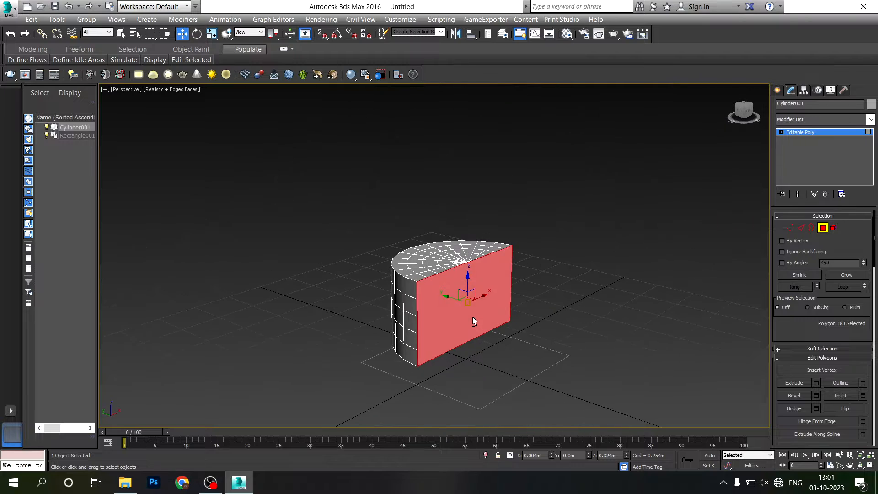
{"action": "middle_click_drag", "start_coordinate": [584, 387], "coordinate": [591, 379], "text": "alt"}
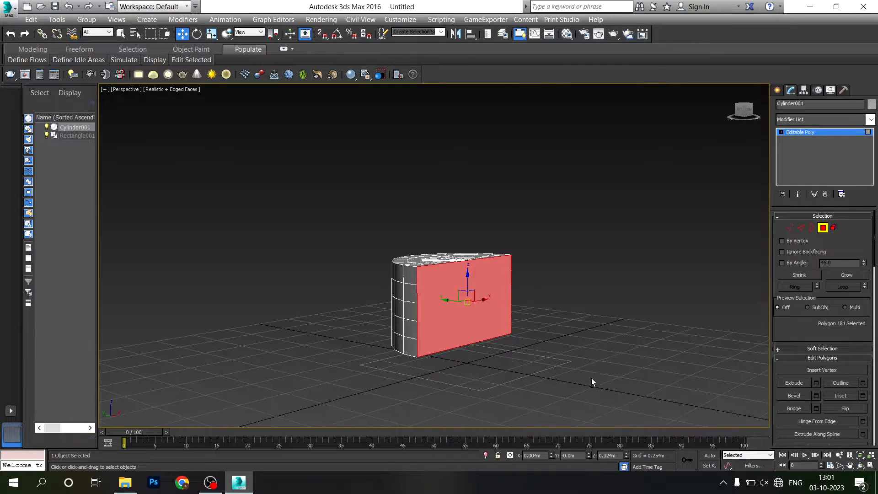
{"action": "left_click", "coordinate": [814, 383]}
{"action": "middle_click_drag", "start_coordinate": [492, 334], "coordinate": [473, 362], "text": "alt"}
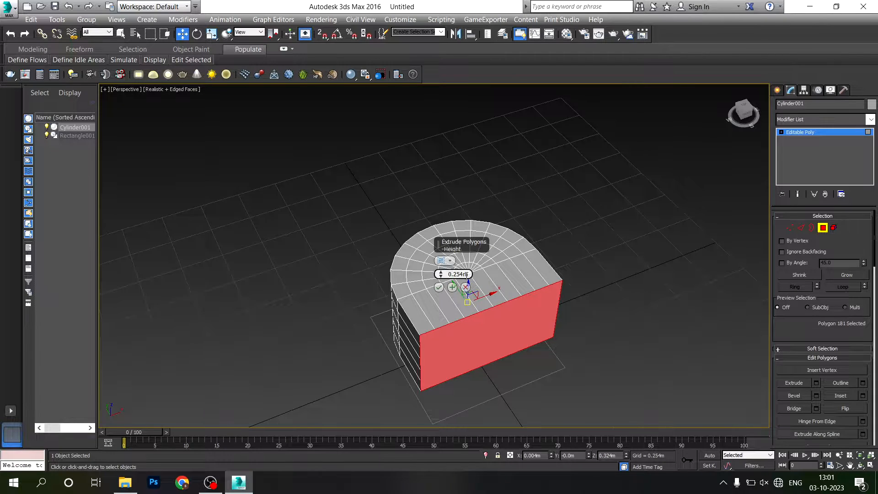
{"action": "double_click", "coordinate": [460, 274]}
{"action": "key", "text": "BackSpace"}
{"action": "key", "text": "Return"}
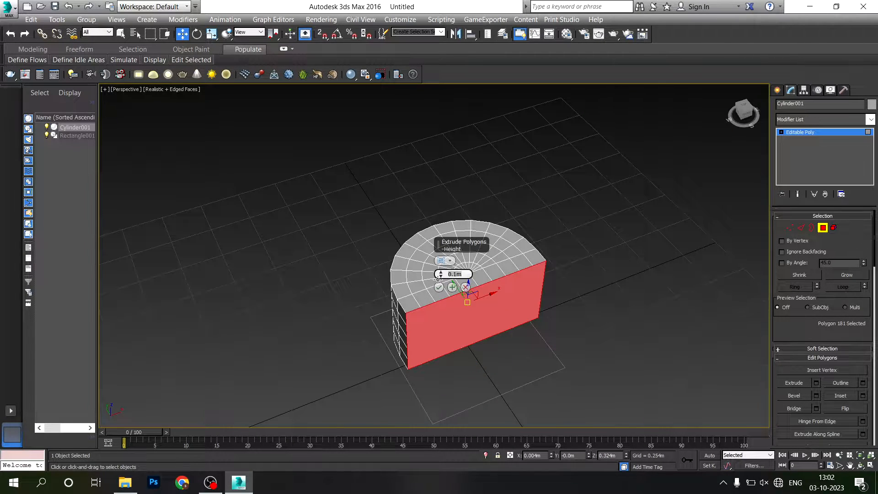
- Repeat the 0.1 m extrusion of the flat face to make four segments in total, and finish polygon editing
{"action": "left_click", "coordinate": [452, 288]}
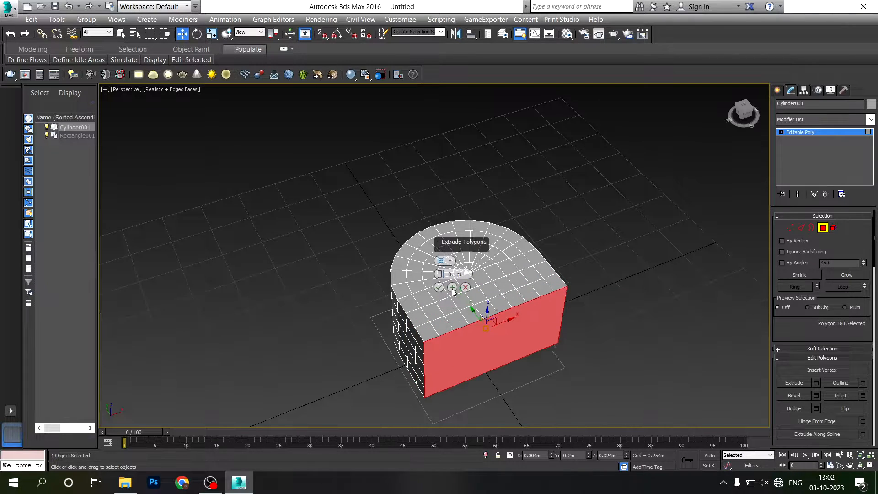
{"action": "left_click", "coordinate": [452, 288]}
{"action": "middle_click_drag", "start_coordinate": [459, 313], "coordinate": [436, 322], "text": "alt"}
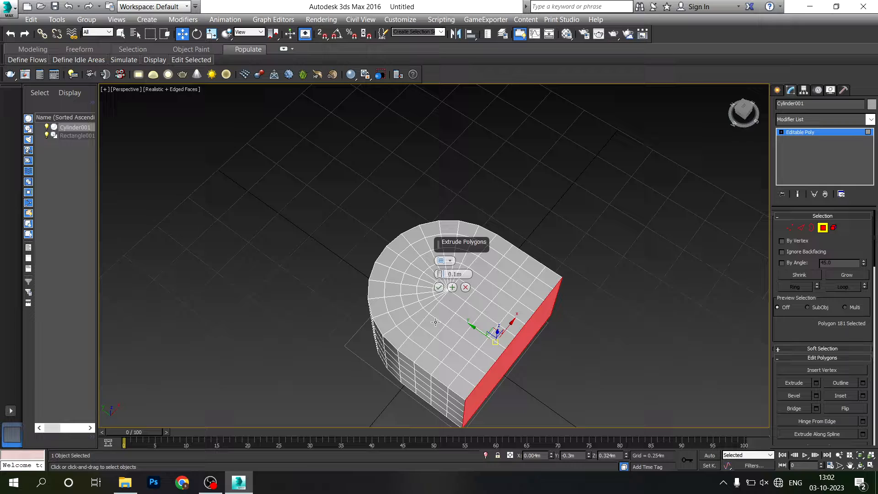
{"action": "left_click", "coordinate": [439, 287]}
{"action": "middle_click_drag", "start_coordinate": [437, 289], "coordinate": [498, 343], "text": "alt"}
{"action": "left_click", "coordinate": [823, 228]}
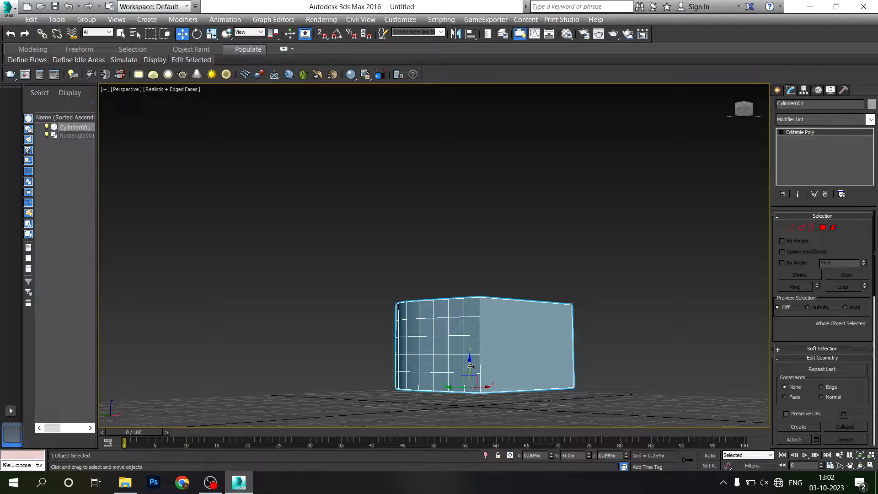
- Place the whole object at the origin by setting its X, Y and Z positions to 0
{"action": "left_click_drag", "start_coordinate": [470, 364], "coordinate": [471, 377]}
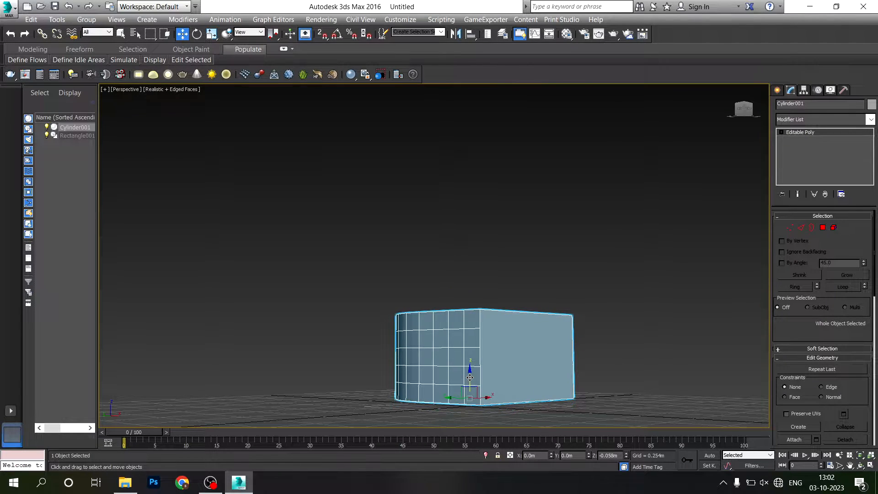
{"action": "double_click", "coordinate": [618, 456]}
{"action": "type", "text": "0"}
{"action": "key", "text": "Return"}
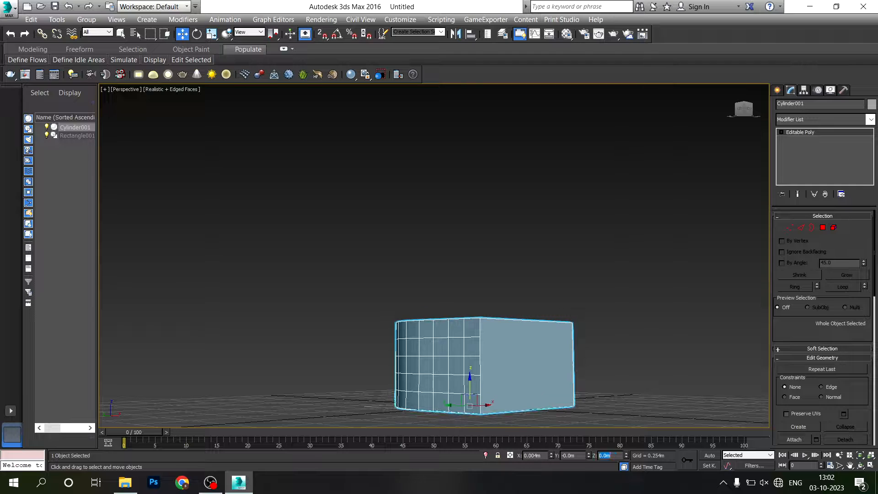
{"action": "double_click", "coordinate": [533, 455]}
{"action": "type", "text": "0"}
{"action": "key", "text": "Return"}
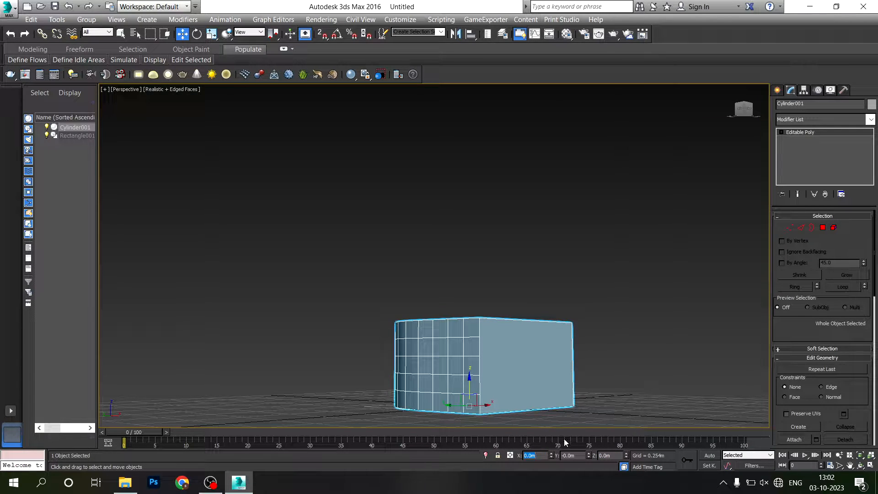
{"action": "left_click", "coordinate": [586, 456]}
{"action": "type", "text": "0"}
{"action": "key", "text": "Return"}
- Delete the large flat polygon at the front of the extruded body to open it
{"action": "mouse_move", "coordinate": [521, 352]}
{"action": "middle_mouse_down", "text": "alt"}
{"action": "mouse_move", "coordinate": [494, 399]}
{"action": "mouse_move", "coordinate": [527, 342]}
{"action": "middle_mouse_up", "text": "alt"}
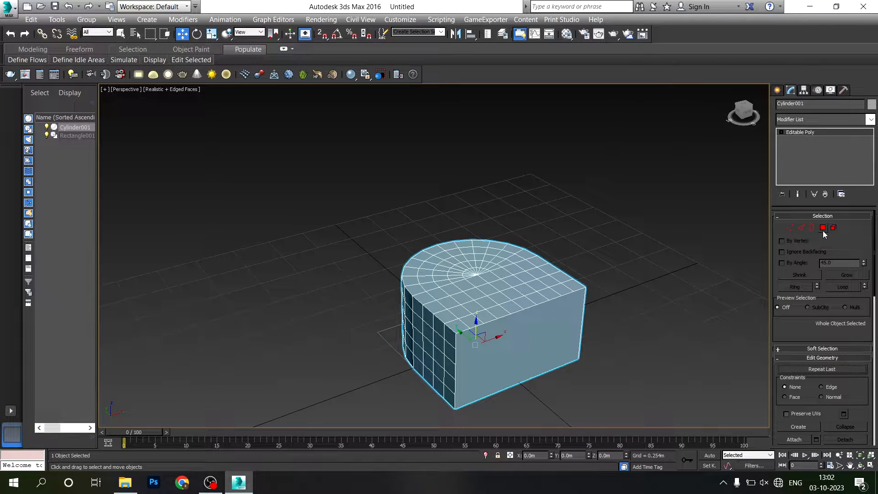
{"action": "left_click", "coordinate": [823, 228]}
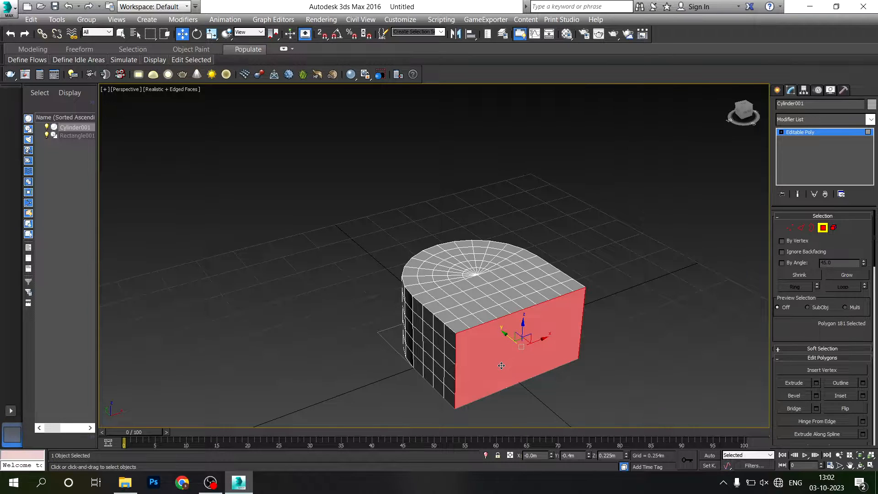
{"action": "key", "text": "Delete"}
{"action": "middle_click_drag", "start_coordinate": [517, 366], "coordinate": [542, 298], "text": "alt"}
- Select the complete edge loop around the open front of the body
{"action": "left_click", "coordinate": [801, 228]}
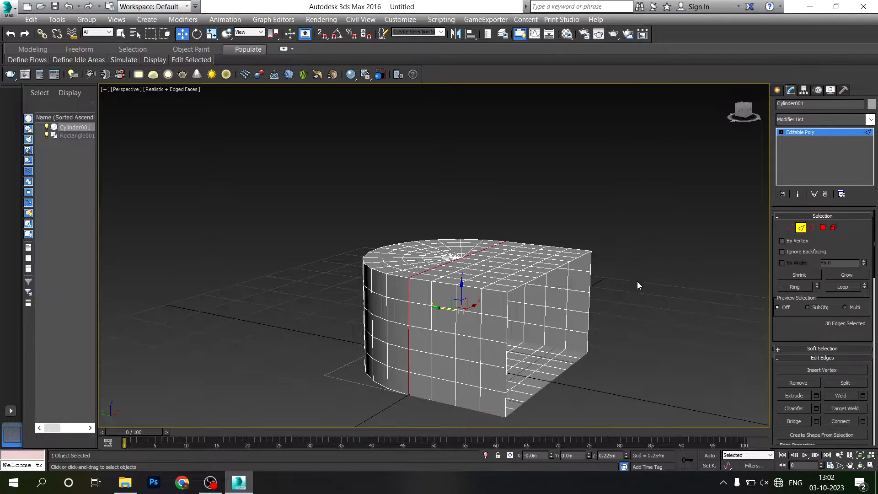
{"action": "left_click", "coordinate": [550, 272]}
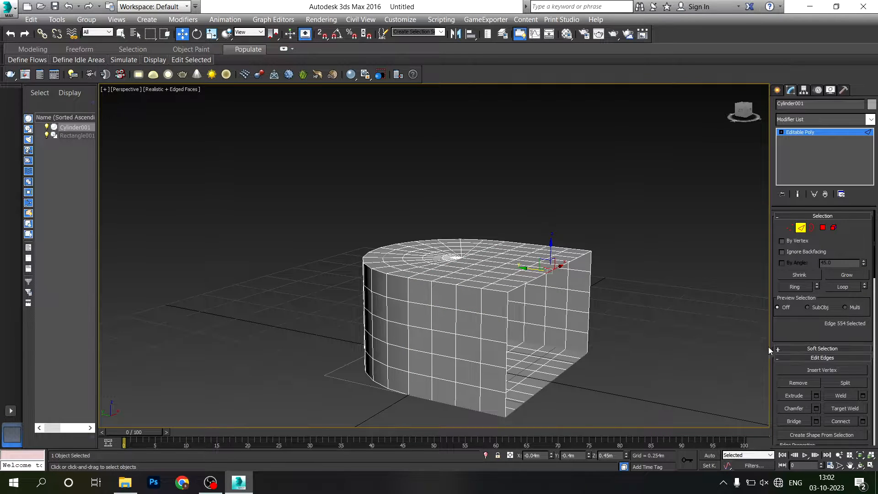
{"action": "left_click", "coordinate": [833, 286]}
{"action": "middle_click_drag", "start_coordinate": [562, 366], "coordinate": [571, 330], "text": "alt"}
{"action": "left_click_drag", "start_coordinate": [621, 391], "coordinate": [503, 311]}
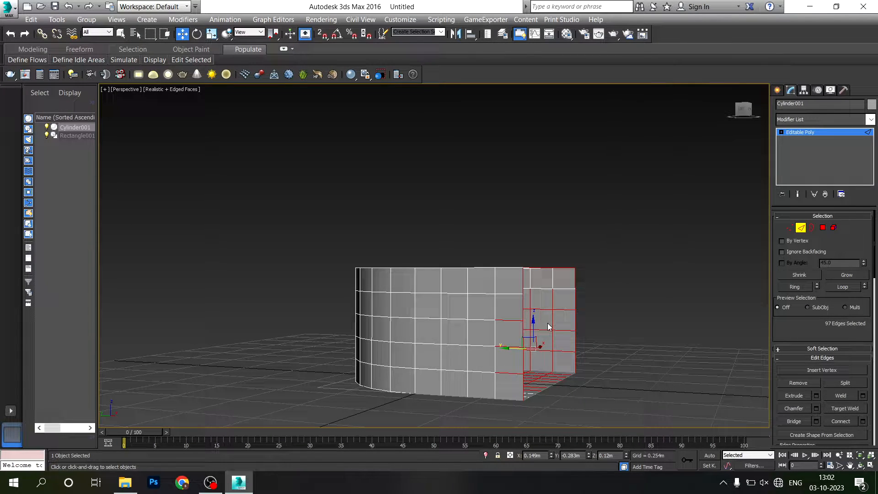
{"action": "key", "text": "ctrl+z"}
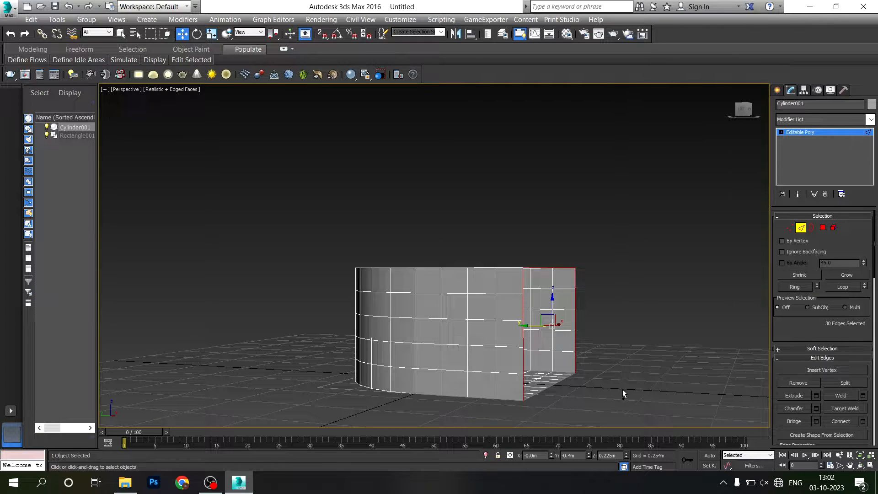
{"action": "left_click_drag", "start_coordinate": [622, 389], "coordinate": [498, 303]}
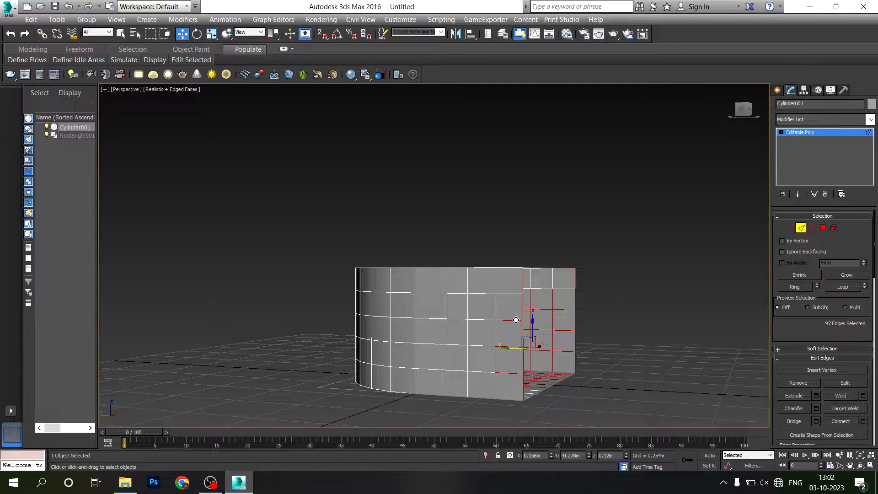
{"action": "key", "text": "ctrl+z"}
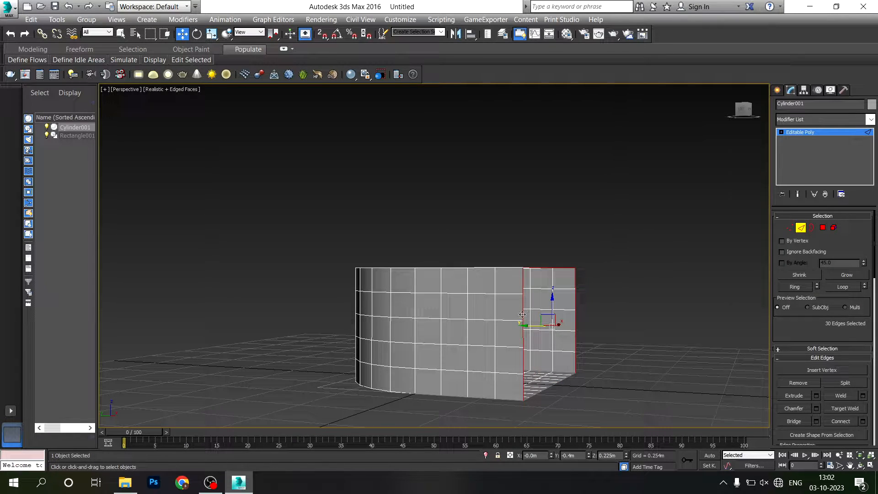
{"action": "left_click_drag", "start_coordinate": [599, 380], "coordinate": [509, 312]}
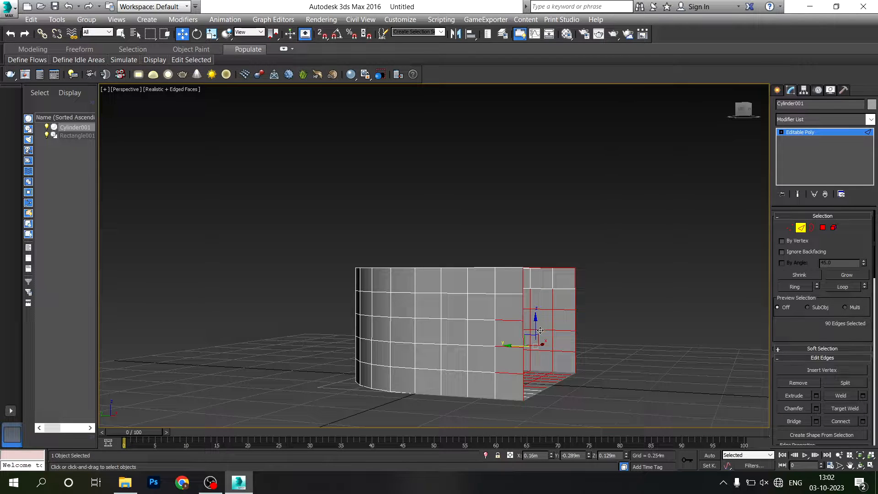
{"action": "key", "text": "ctrl+z"}
{"action": "middle_click_drag", "start_coordinate": [540, 330], "coordinate": [530, 406], "text": "alt"}
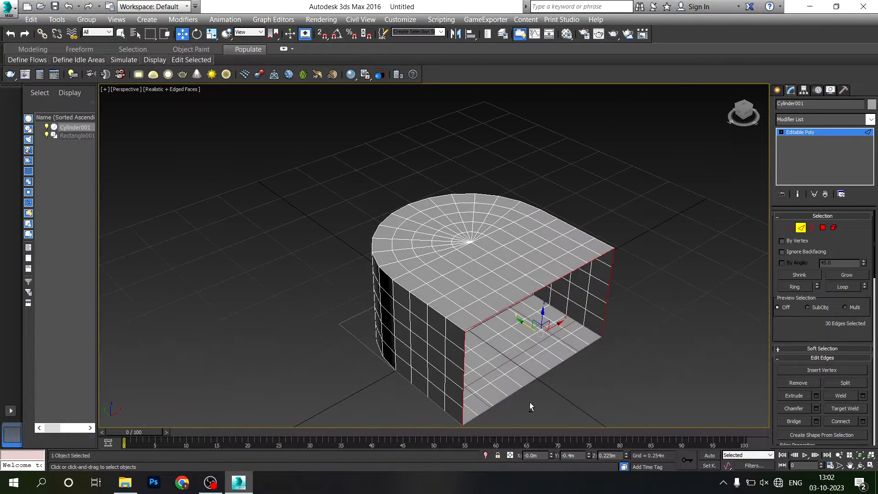
- Select the ten edges along the top of the front opening plus the uppermost vertical edge on each side
{"action": "left_click", "coordinate": [801, 227]}
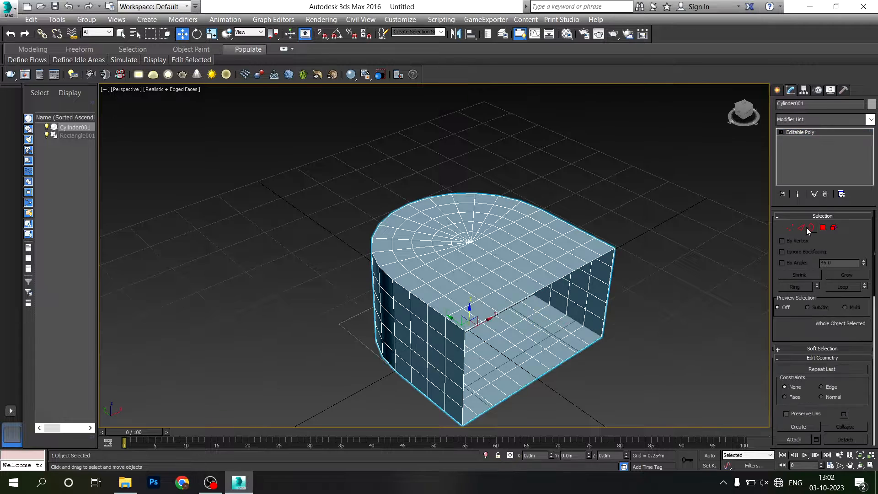
{"action": "left_click", "coordinate": [801, 227]}
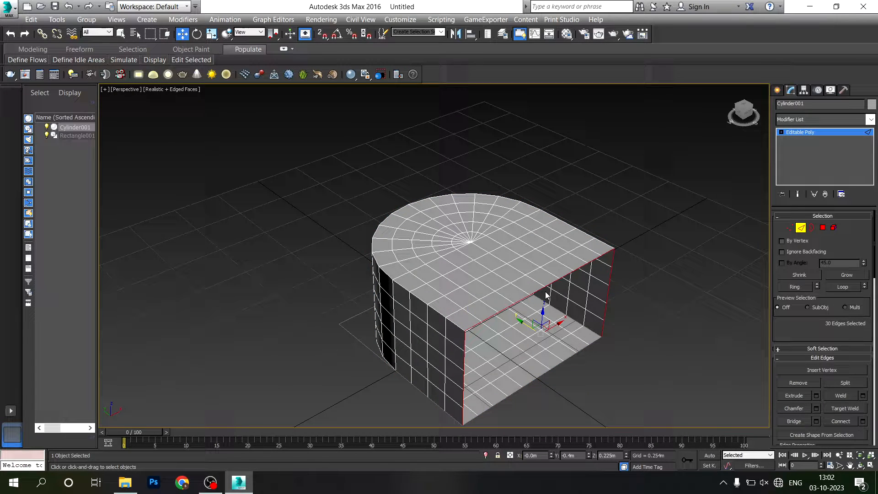
{"action": "left_click", "coordinate": [477, 325]}
{"action": "left_click", "coordinate": [490, 317], "text": "ctrl"}
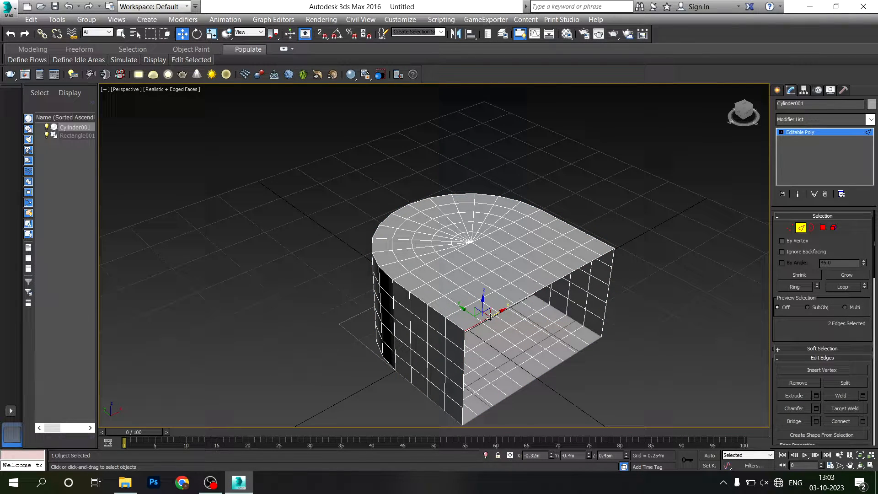
{"action": "left_click", "coordinate": [513, 305], "text": "ctrl"}
{"action": "left_click", "coordinate": [526, 299], "text": "ctrl"}
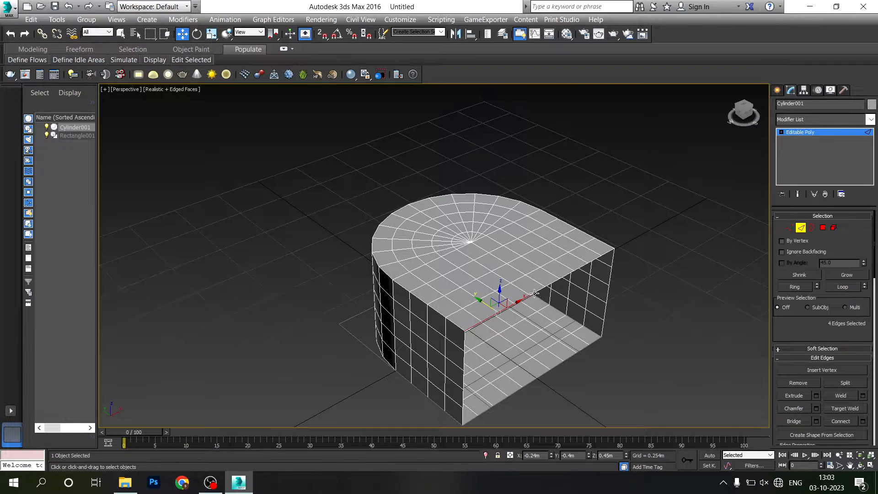
{"action": "left_click", "coordinate": [547, 293], "text": "ctrl"}
{"action": "left_click", "coordinate": [552, 283], "text": "ctrl"}
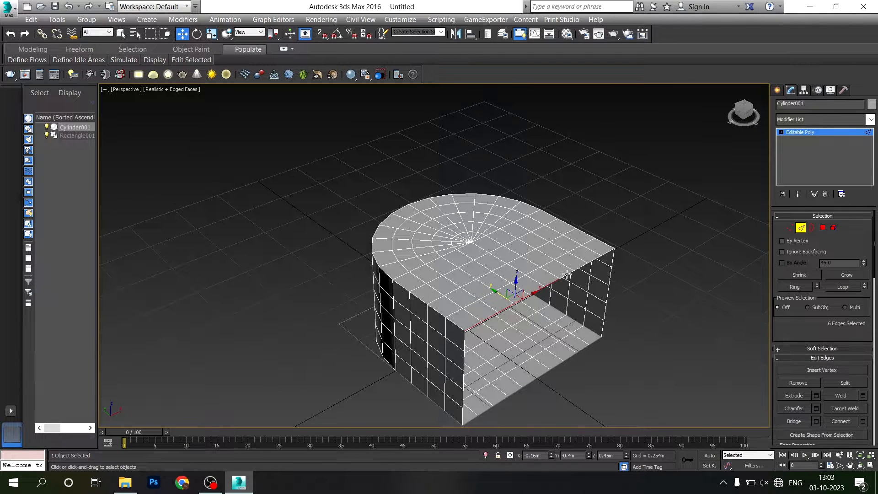
{"action": "left_click", "coordinate": [567, 275], "text": "ctrl"}
{"action": "left_click", "coordinate": [583, 266], "text": "ctrl"}
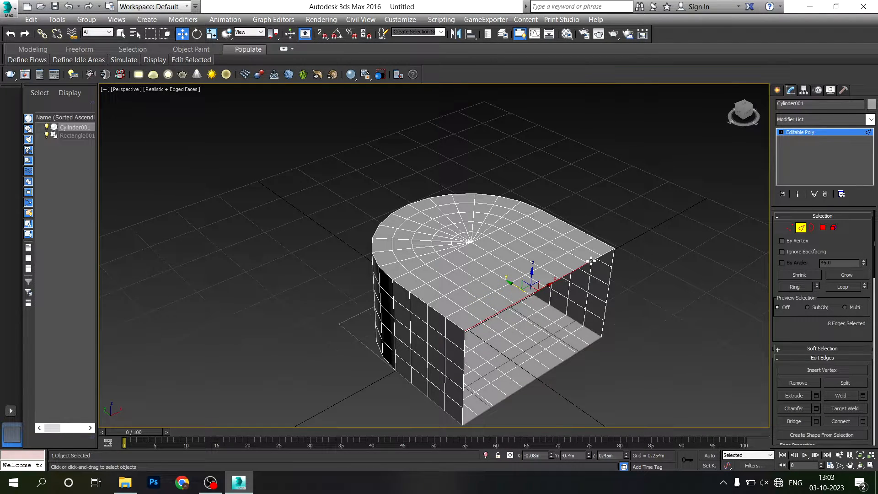
{"action": "left_click", "coordinate": [595, 260], "text": "ctrl"}
{"action": "left_click", "coordinate": [607, 255], "text": "ctrl"}
{"action": "left_click", "coordinate": [612, 259], "text": "ctrl"}
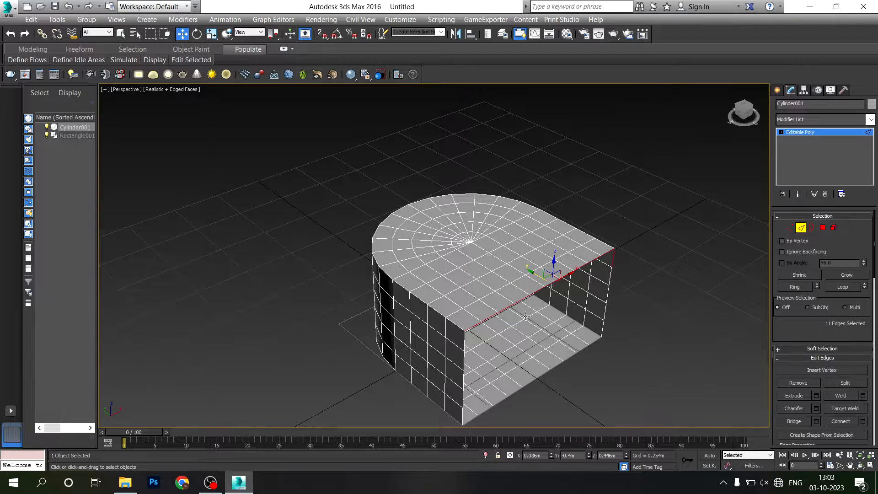
{"action": "left_click", "coordinate": [465, 341], "text": "ctrl"}
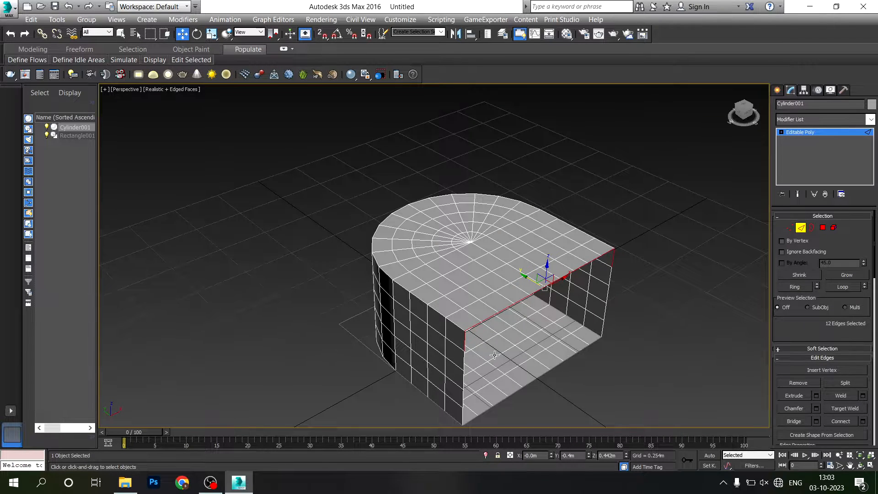
- Extrude the selected edges straight down to a Z position of about 0.172 m, partly closing the front opening
{"action": "middle_click_drag", "start_coordinate": [495, 355], "coordinate": [506, 318], "text": "alt"}
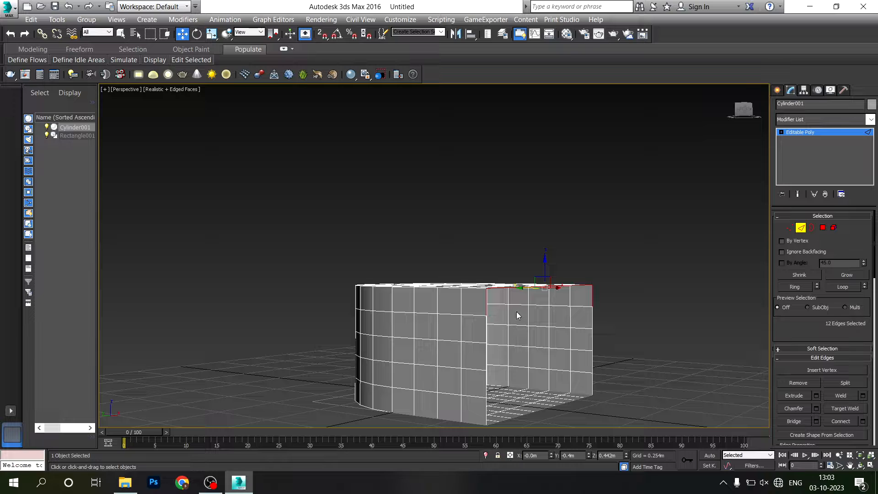
{"action": "scroll", "coordinate": [517, 311], "scroll_direction": "up", "scroll_amount": 2}
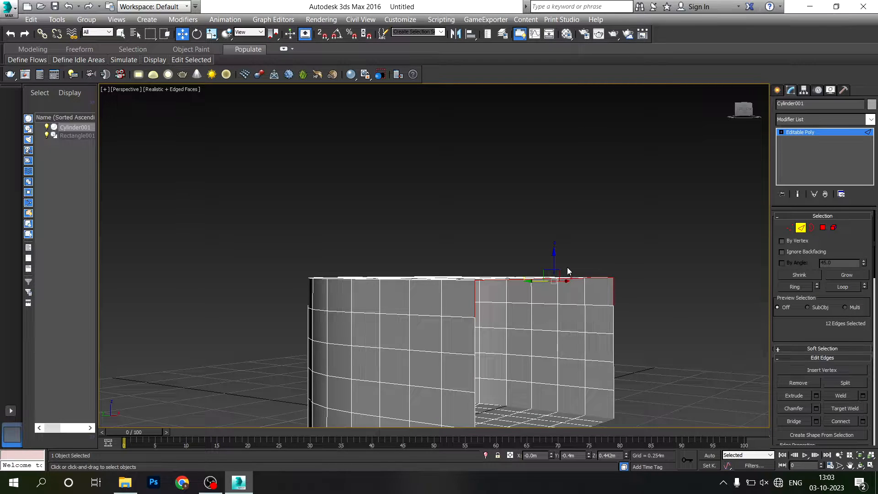
{"action": "left_click_drag", "start_coordinate": [555, 261], "coordinate": [553, 358]}
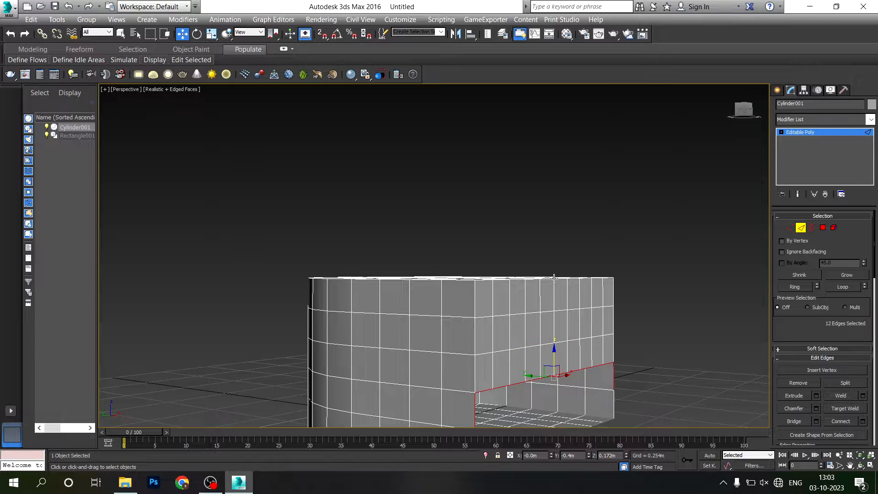
- Extrude the selected front edges straight down to a Z position of about -0.009 m, closing the rest of the front opening
{"action": "scroll", "coordinate": [553, 277], "scroll_direction": "down", "scroll_amount": 2}
{"action": "scroll", "coordinate": [558, 346], "scroll_direction": "up", "scroll_amount": 1}
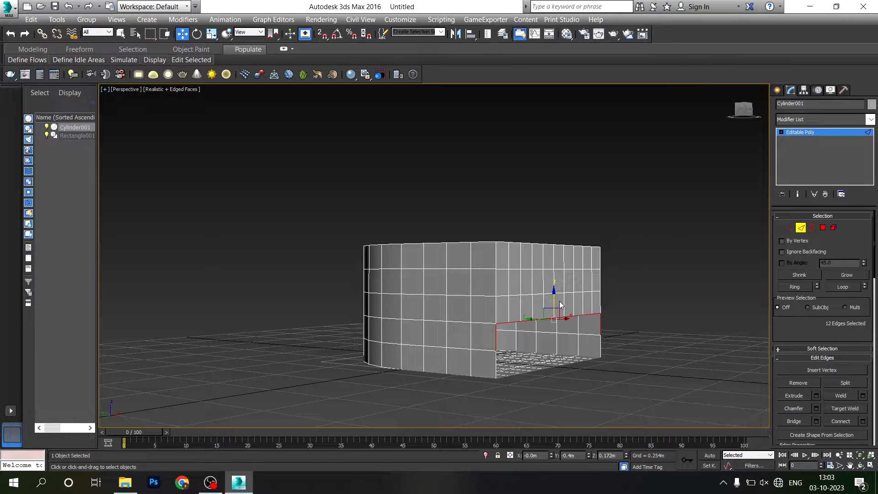
{"action": "left_click_drag", "start_coordinate": [558, 302], "coordinate": [550, 378]}
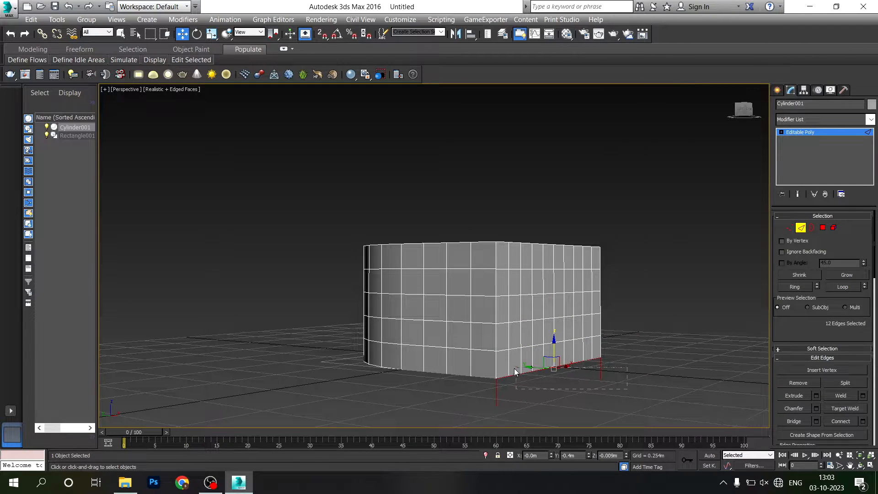
- Delete the two stray edges hanging below the base at the front corners of the body
{"action": "left_click", "coordinate": [497, 389]}
{"action": "left_click", "coordinate": [801, 228]}
{"action": "left_click_drag", "start_coordinate": [590, 382], "coordinate": [586, 374]}
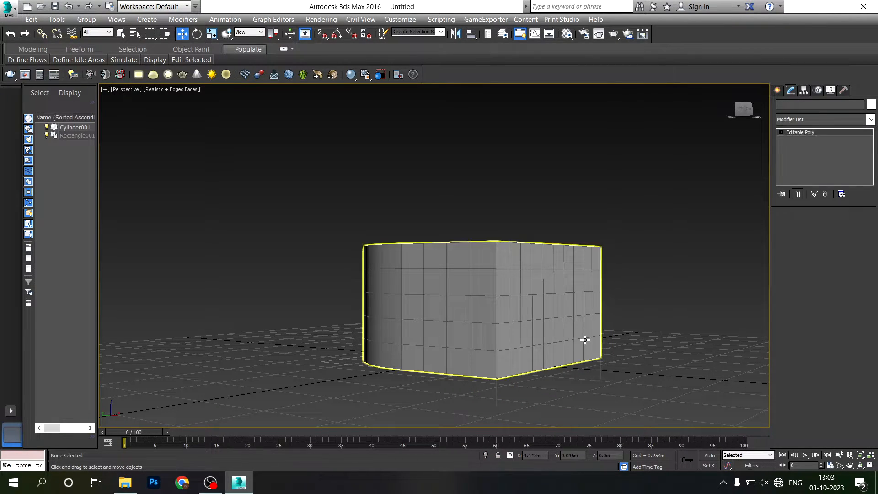
{"action": "left_click", "coordinate": [582, 345]}
{"action": "left_click", "coordinate": [600, 367]}
{"action": "left_click", "coordinate": [537, 309]}
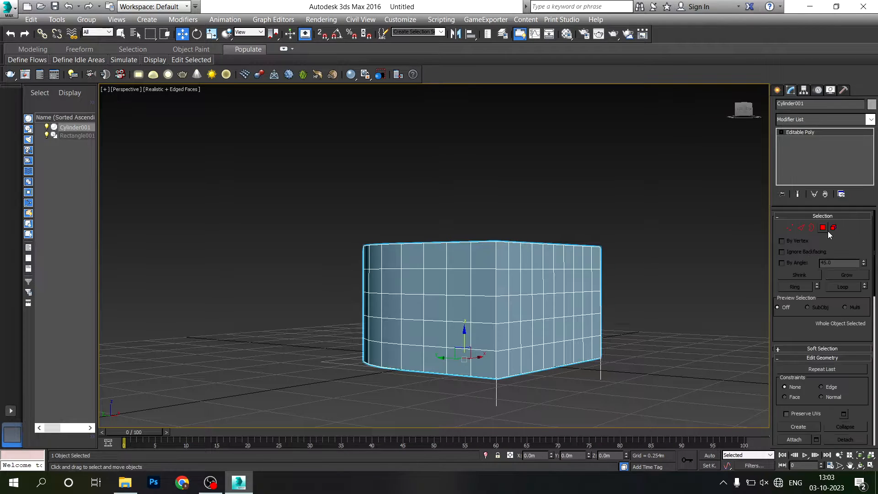
{"action": "left_click", "coordinate": [801, 230]}
{"action": "left_click", "coordinate": [599, 370]}
{"action": "key", "text": "Delete"}
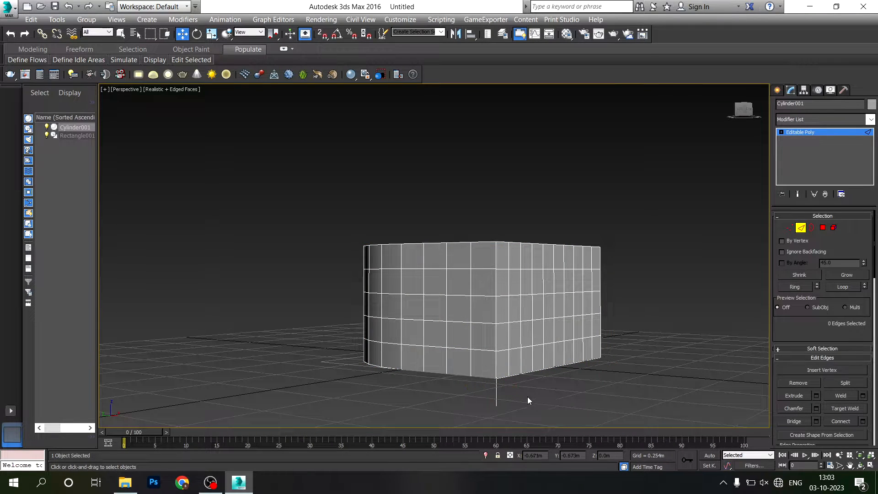
{"action": "left_click", "coordinate": [497, 391]}
{"action": "key", "text": "Delete"}
- Leave edge editing and apply a TurboSmooth modifier to the whole body
{"action": "middle_click_drag", "start_coordinate": [561, 329], "coordinate": [583, 322], "text": "alt"}
{"action": "middle_click_drag", "start_coordinate": [530, 345], "coordinate": [527, 316], "text": "alt"}
{"action": "left_click", "coordinate": [526, 312]}
{"action": "left_click", "coordinate": [811, 228]}
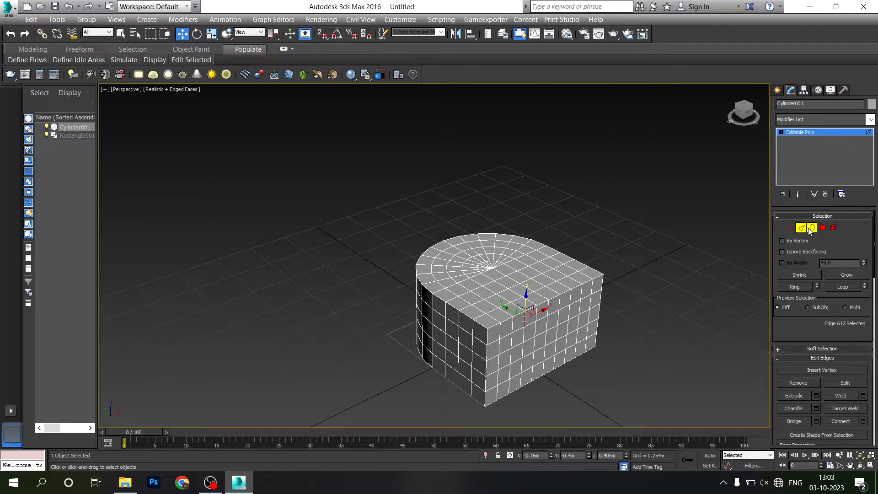
{"action": "left_click", "coordinate": [811, 228]}
{"action": "left_click", "coordinate": [819, 120]}
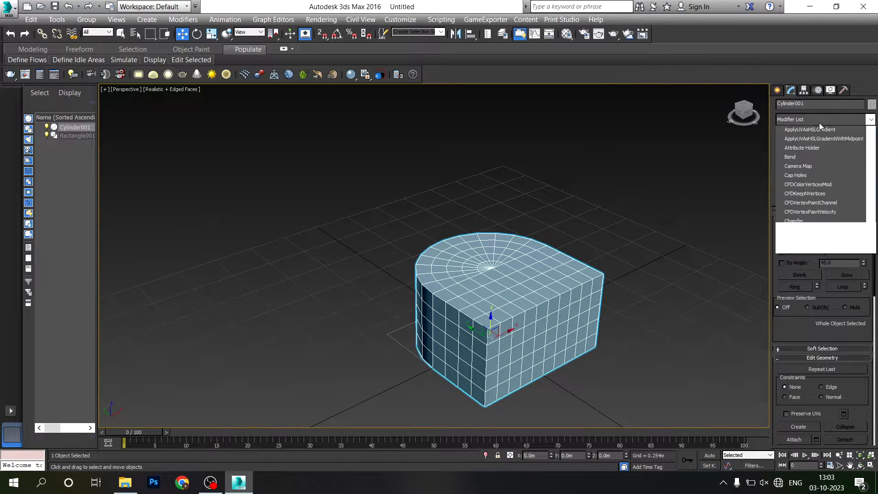
{"action": "type", "text": "tu"}
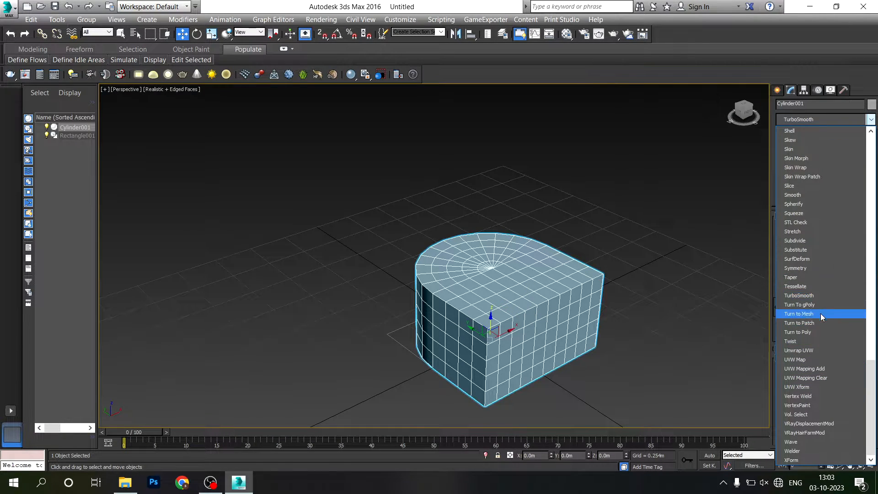
{"action": "left_click", "coordinate": [825, 297]}
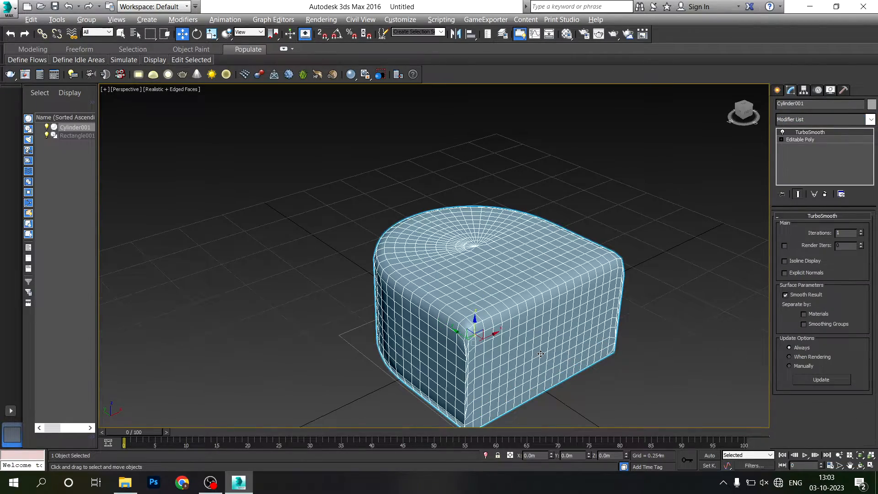
- At the Editable Poly level, select all polygons of the curved back and side walls using selection by a 45-degree angle
{"action": "middle_click_drag", "start_coordinate": [541, 354], "coordinate": [502, 357], "text": "alt"}
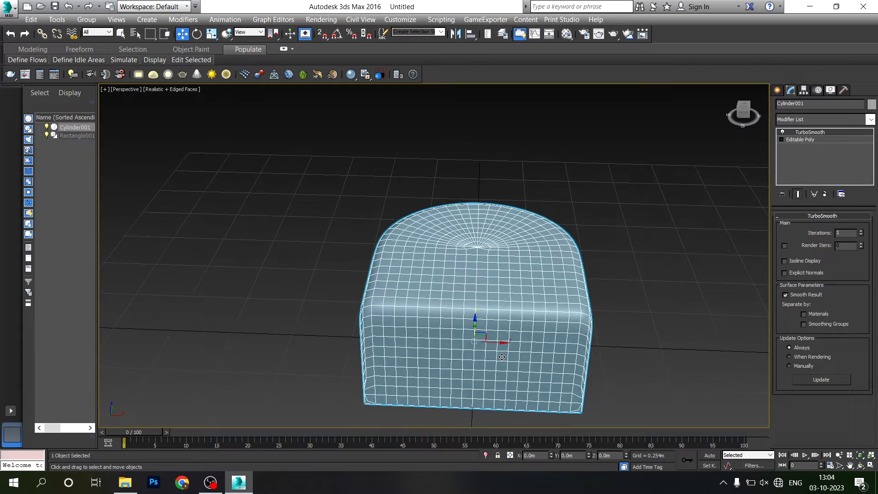
{"action": "middle_click_drag", "start_coordinate": [571, 343], "coordinate": [594, 302], "text": "alt"}
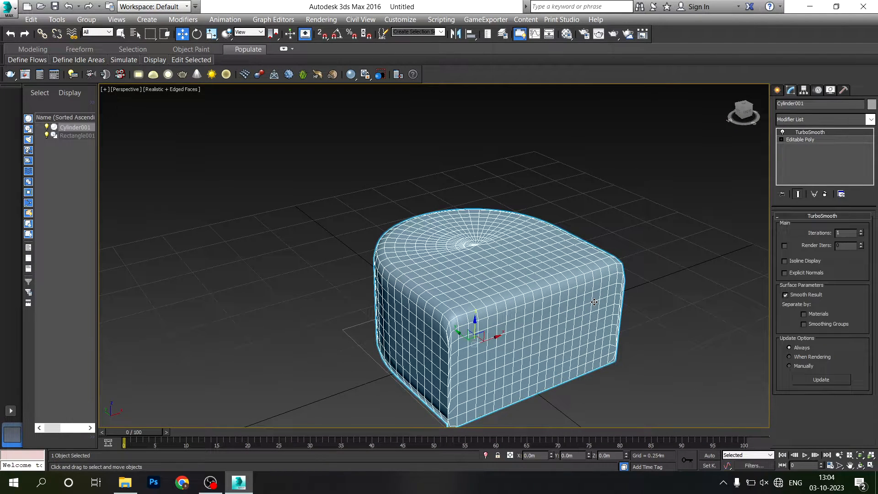
{"action": "left_click", "coordinate": [823, 140]}
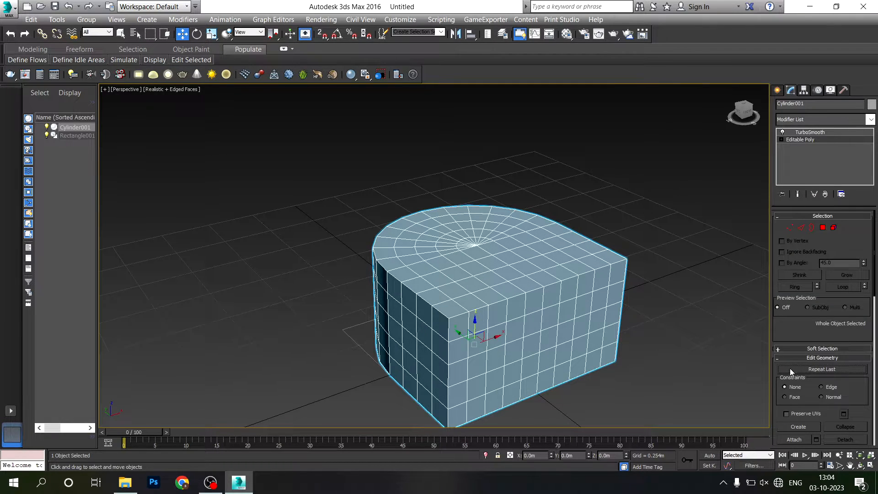
{"action": "left_click", "coordinate": [823, 227]}
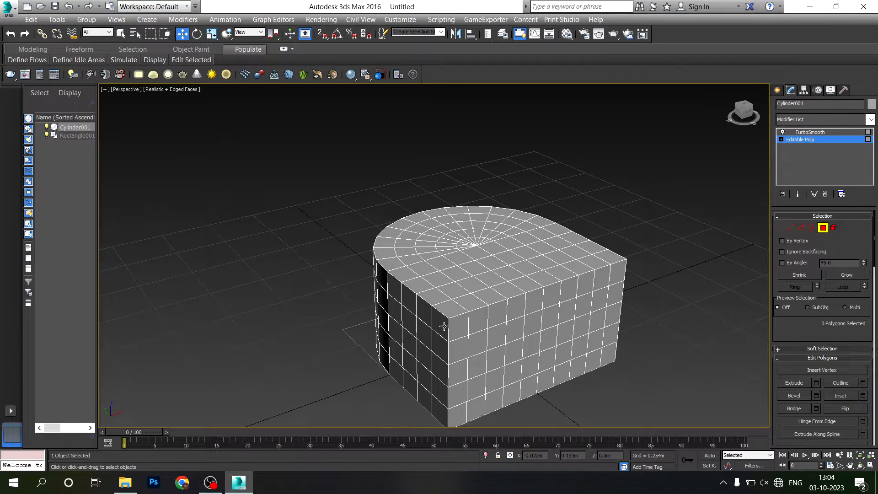
{"action": "left_click", "coordinate": [445, 330]}
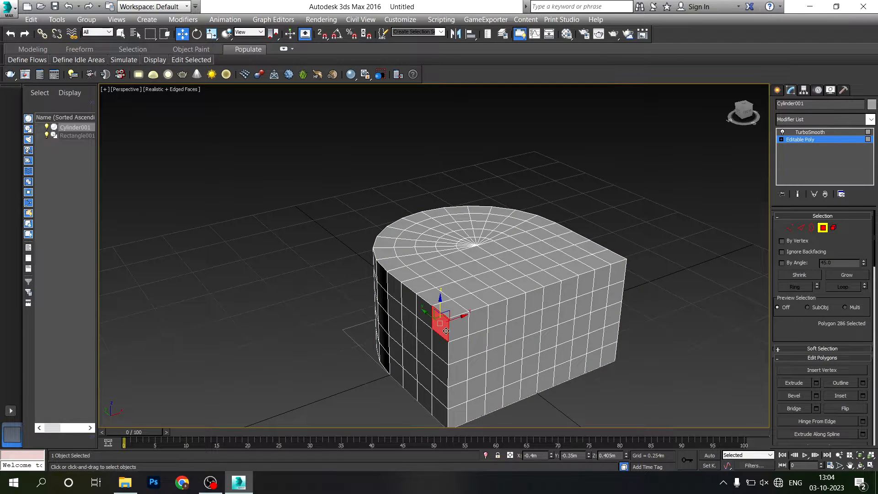
{"action": "left_click", "coordinate": [782, 263]}
{"action": "left_click", "coordinate": [430, 334]}
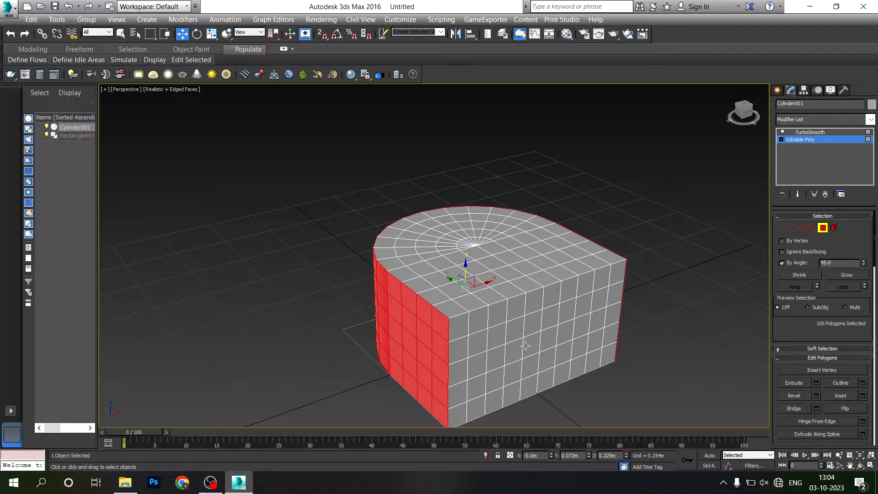
- Detach the selected wall polygons as a clone named Object001
{"action": "middle_click_drag", "start_coordinate": [526, 346], "coordinate": [584, 350], "text": "alt"}
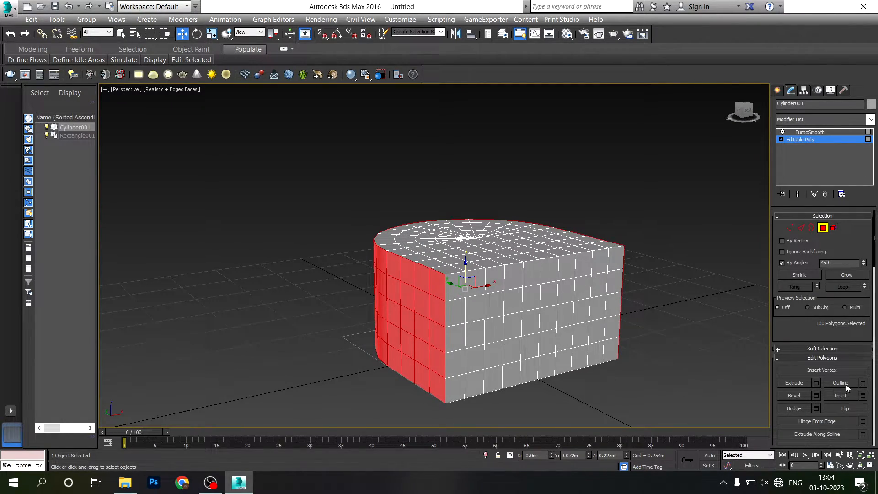
{"action": "scroll", "coordinate": [846, 384], "scroll_direction": "down", "scroll_amount": 5}
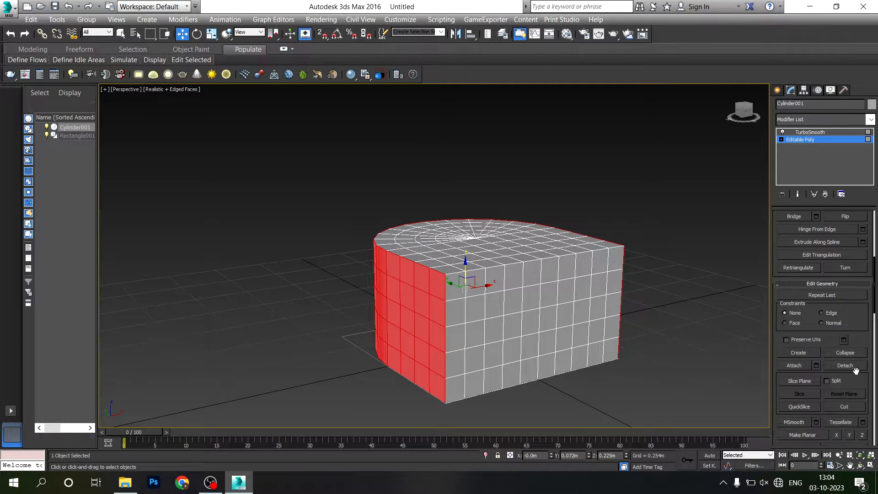
{"action": "left_click", "coordinate": [856, 366]}
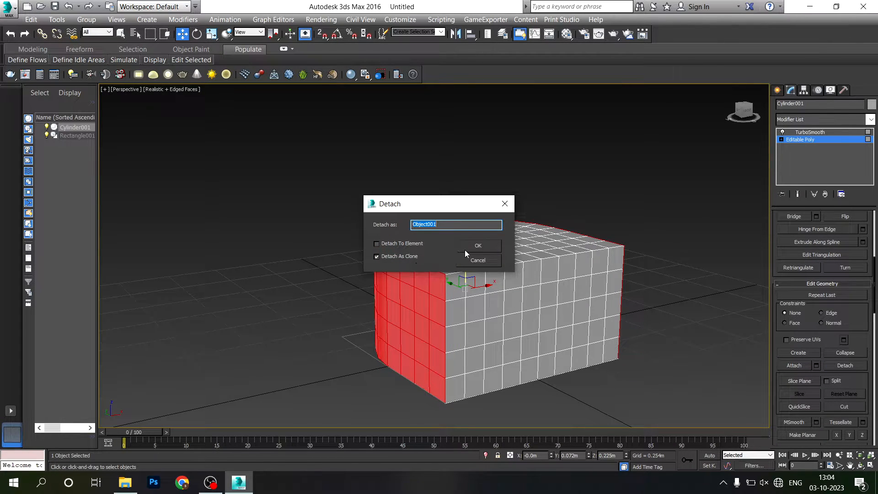
{"action": "left_click", "coordinate": [466, 249]}
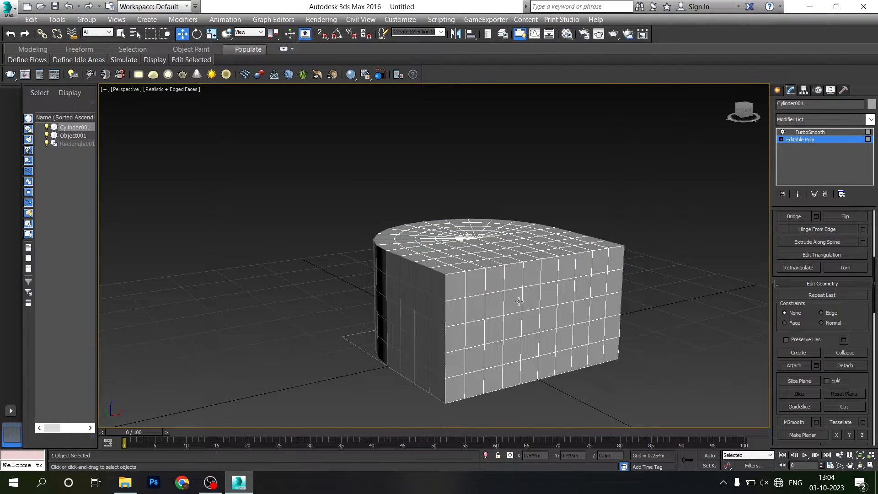
- Return the seat body to its TurboSmooth level
{"action": "middle_click_drag", "start_coordinate": [519, 301], "coordinate": [519, 333], "text": "alt"}
{"action": "left_click", "coordinate": [810, 132]}
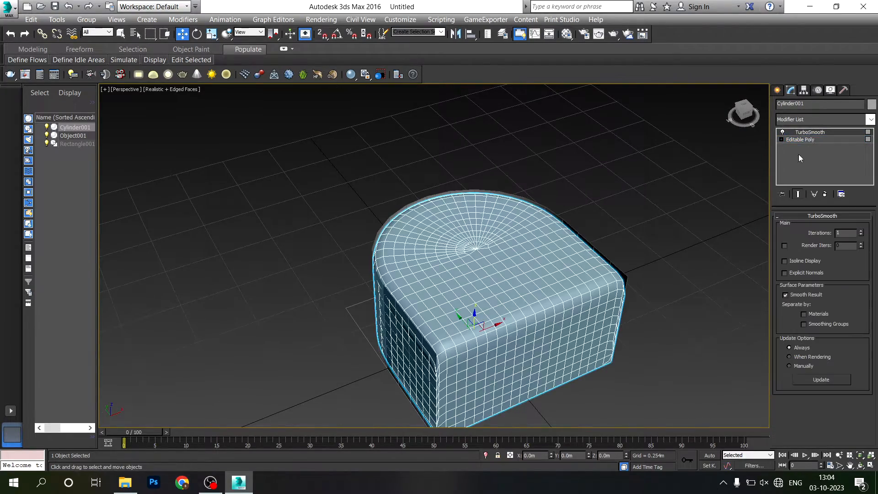
{"action": "middle_click_drag", "start_coordinate": [428, 366], "coordinate": [458, 352], "text": "alt"}
{"action": "scroll", "coordinate": [517, 338], "scroll_direction": "up", "scroll_amount": 2}
{"action": "scroll", "coordinate": [517, 337], "scroll_direction": "up", "scroll_amount": 2}
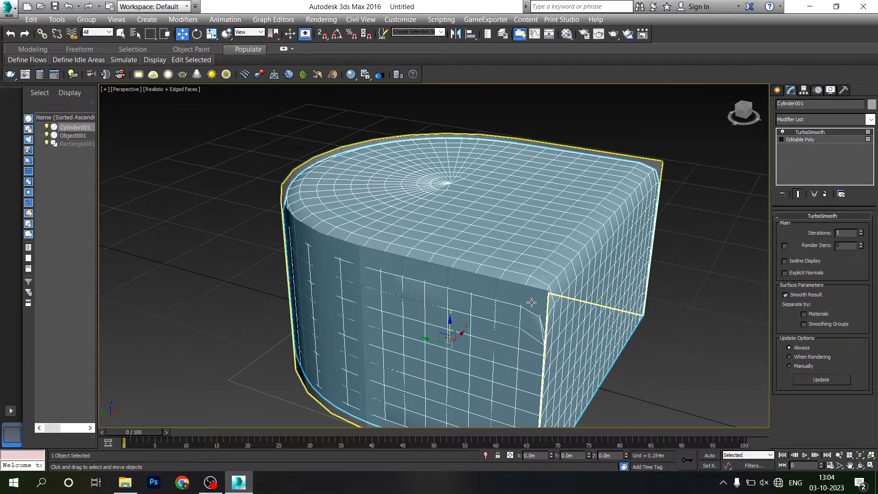
- Apply a Shell modifier with a 0.15 m outer amount to the detached wall around the seat
{"action": "left_click", "coordinate": [535, 297]}
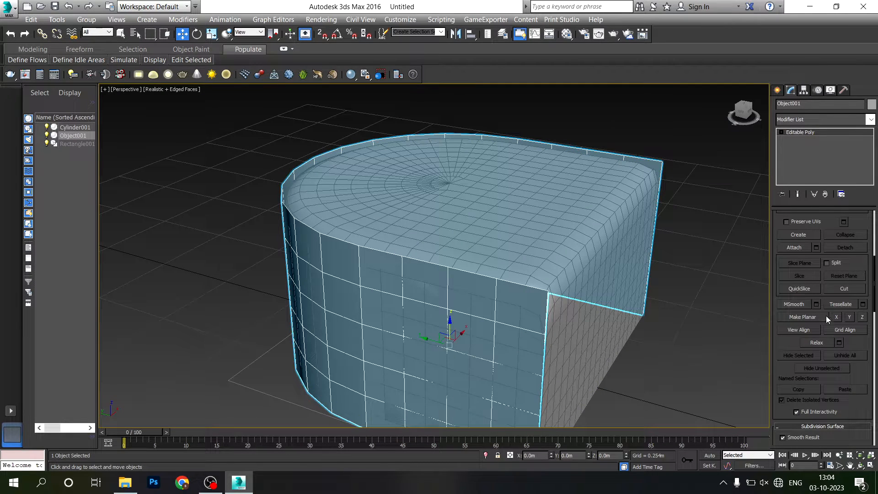
{"action": "left_click", "coordinate": [823, 119]}
{"action": "scroll", "coordinate": [822, 119], "scroll_direction": "down", "scroll_amount": 15}
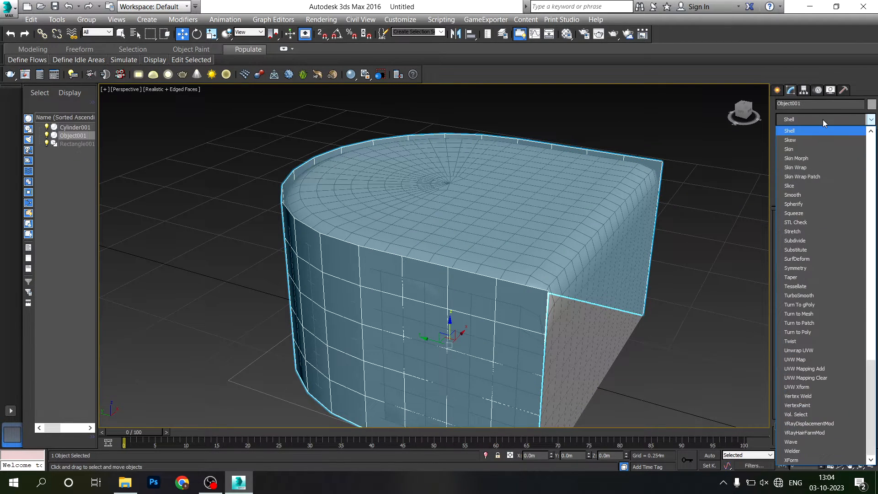
{"action": "left_click", "coordinate": [814, 131]}
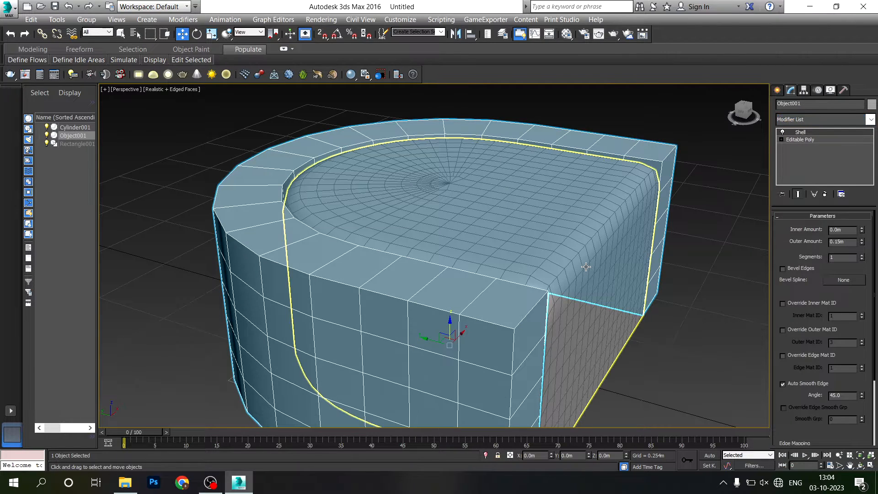
{"action": "middle_click_drag", "start_coordinate": [575, 339], "coordinate": [663, 331], "text": "alt"}
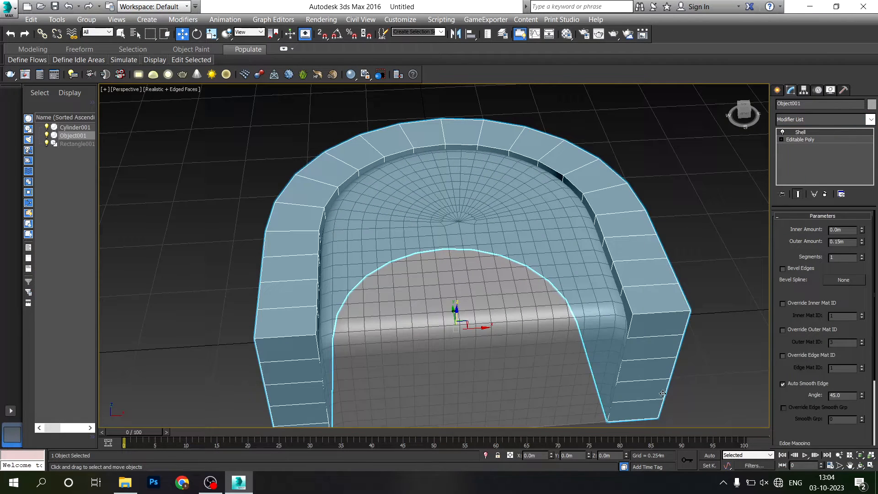
{"action": "double_click", "coordinate": [837, 243]}
{"action": "type", "text": "0"}
- Convert the shelled wall to Editable Poly
{"action": "middle_click_drag", "start_coordinate": [583, 259], "coordinate": [529, 330], "text": "alt"}
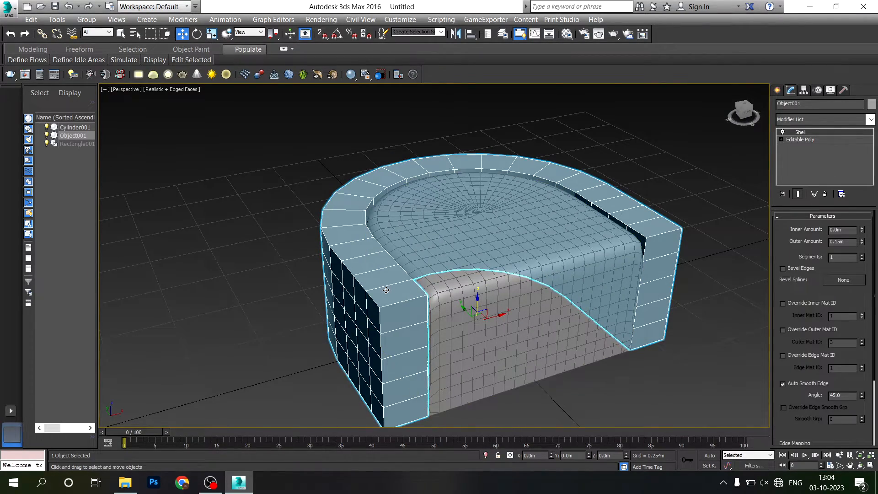
{"action": "right_click", "coordinate": [483, 286]}
{"action": "mouse_move", "coordinate": [435, 402]}
{"action": "left_click", "coordinate": [532, 413]}
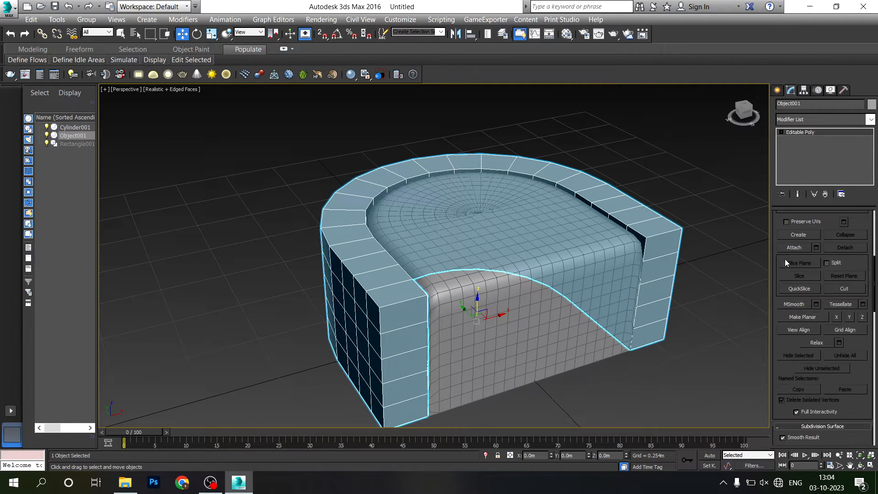
{"action": "scroll", "coordinate": [784, 259], "scroll_direction": "up", "scroll_amount": 3}
{"action": "scroll", "coordinate": [814, 249], "scroll_direction": "up", "scroll_amount": 3}
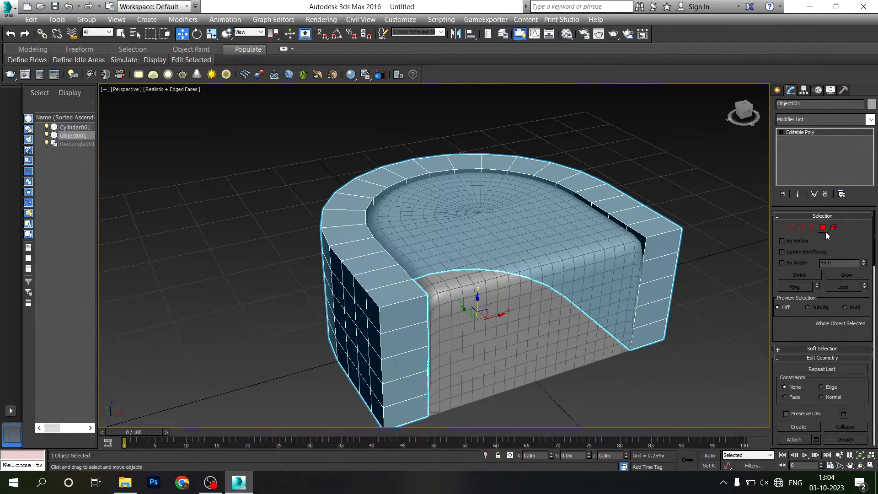
- Select all polygons on the top rim of the wall using selection by a 45-degree angle
{"action": "left_click", "coordinate": [823, 228]}
{"action": "left_click", "coordinate": [396, 295]}
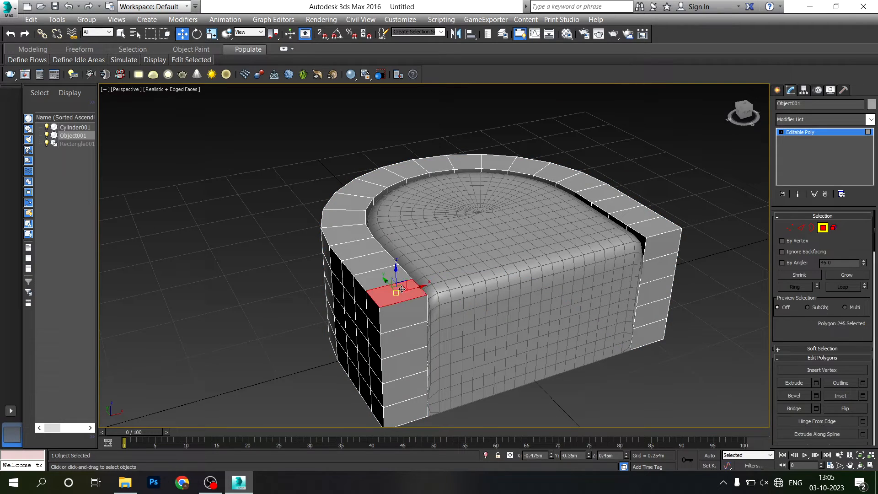
{"action": "left_click", "coordinate": [782, 263]}
{"action": "left_click", "coordinate": [372, 264]}
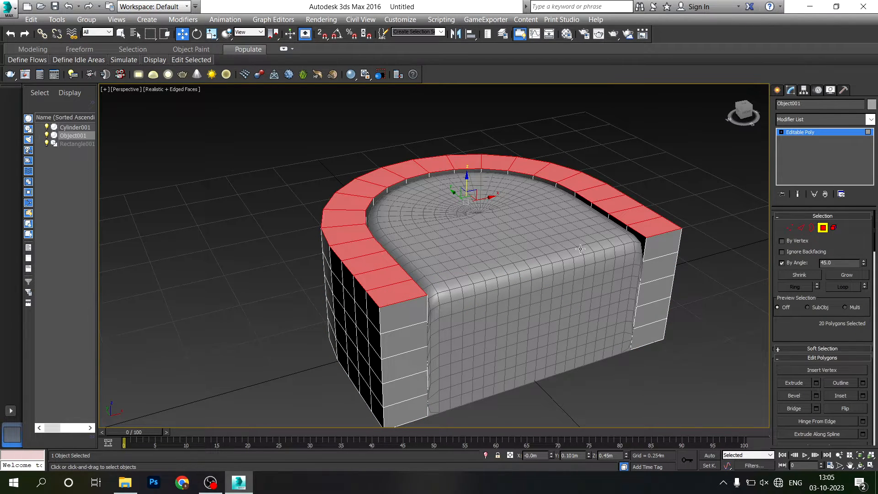
- Extrude the wall's top rim polygons by a height of 0.3 m and leave polygon editing
{"action": "scroll", "coordinate": [831, 338], "scroll_direction": "down", "scroll_amount": 2}
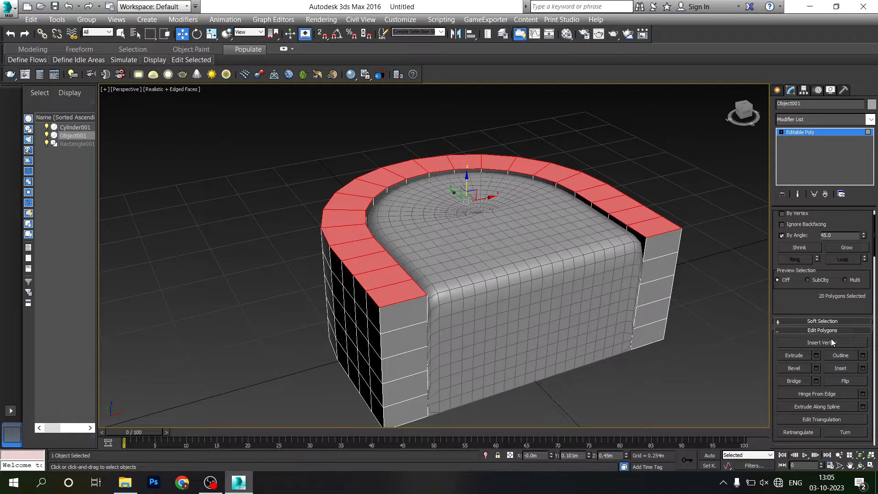
{"action": "left_click", "coordinate": [816, 356]}
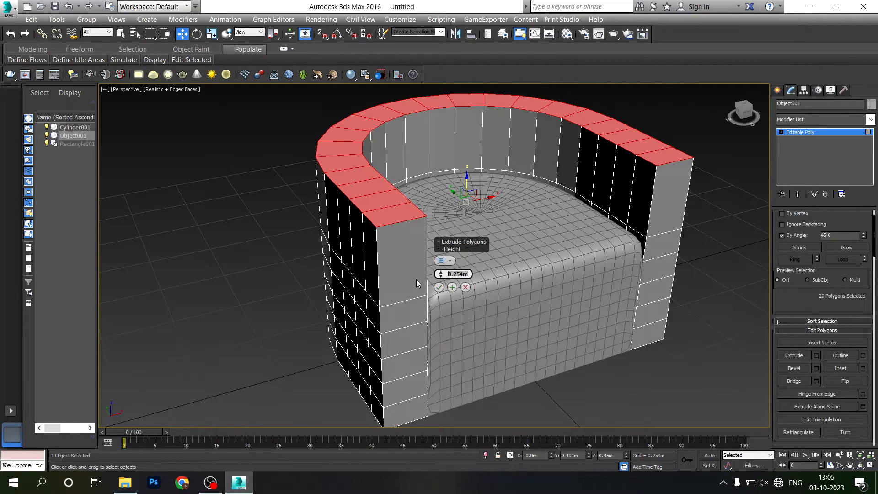
{"action": "type", "text": "0.3"}
{"action": "key", "text": "Return"}
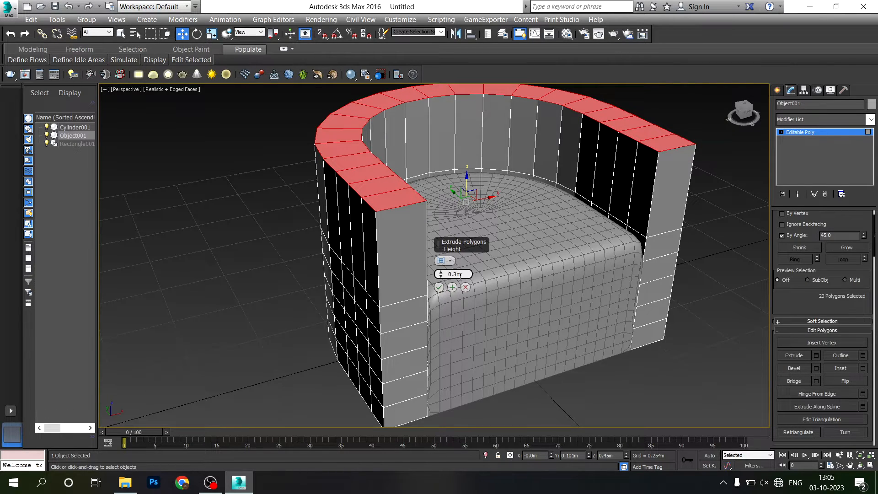
{"action": "left_click", "coordinate": [439, 289]}
{"action": "scroll", "coordinate": [520, 260], "scroll_direction": "down", "scroll_amount": 3}
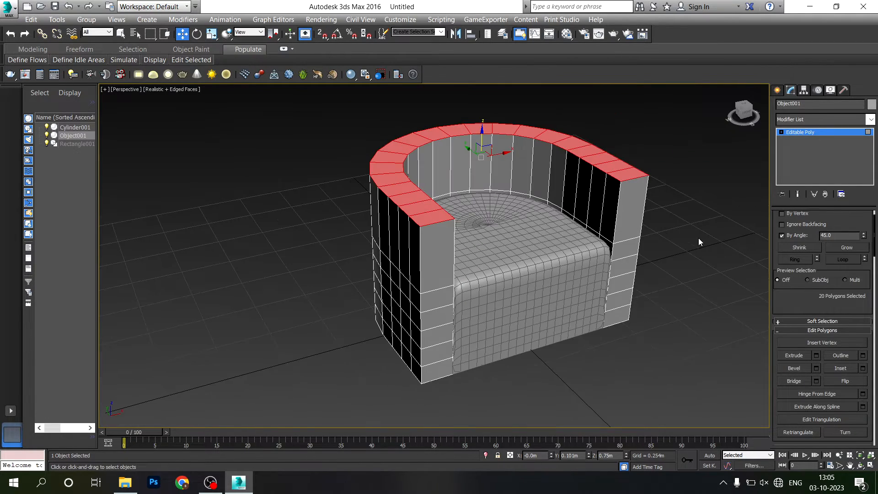
{"action": "scroll", "coordinate": [839, 204], "scroll_direction": "up", "scroll_amount": 1}
{"action": "left_click", "coordinate": [825, 228]}
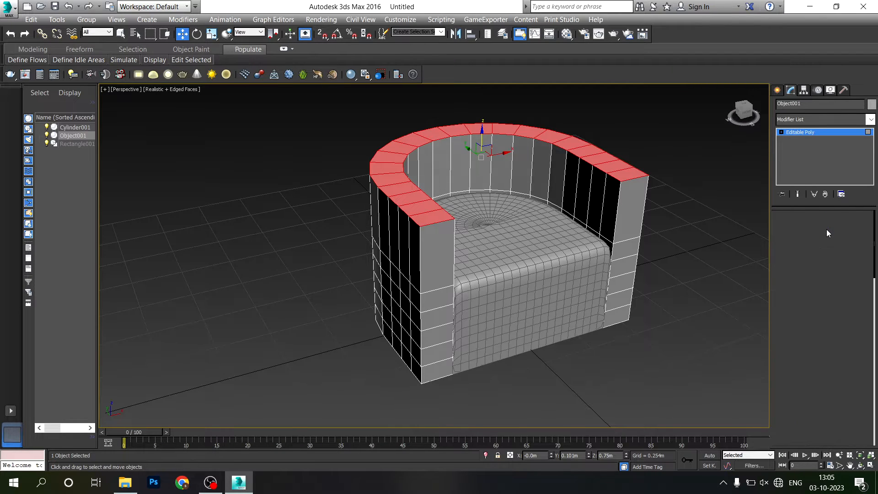
- Apply a TurboSmooth modifier to the armchair's back-and-arms wall and deselect it
{"action": "left_click", "coordinate": [794, 120]}
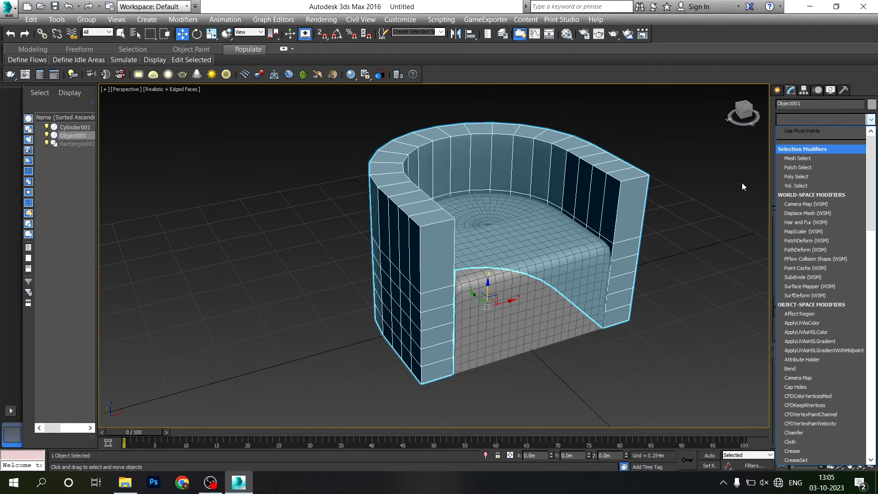
{"action": "type", "text": "tu"}
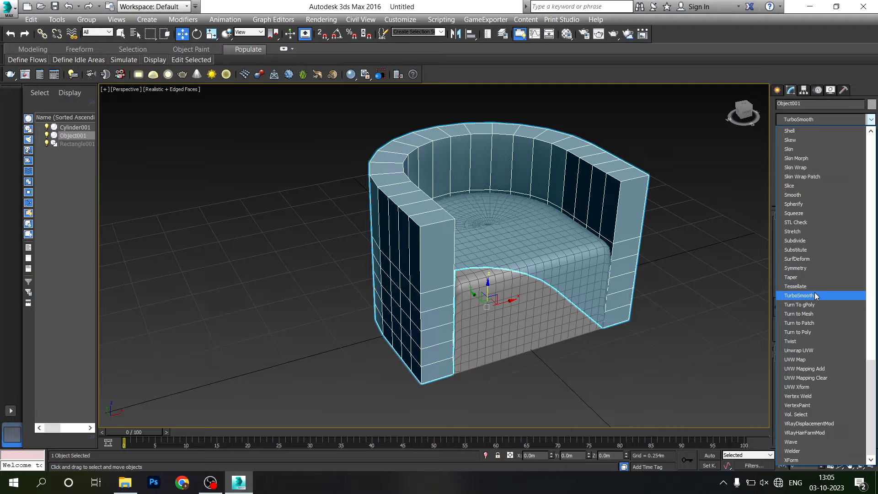
{"action": "left_click", "coordinate": [814, 295]}
{"action": "left_click", "coordinate": [684, 320]}
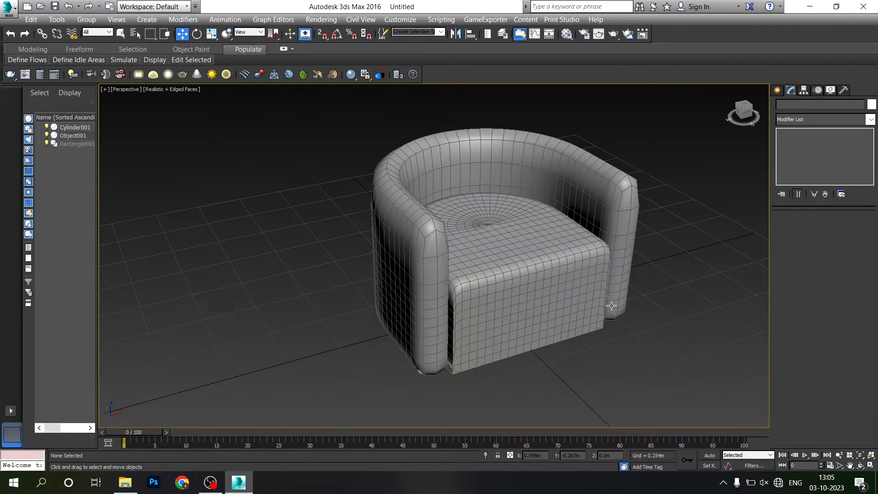
- Turn off the edged-faces display in the Perspective view to show the armchair in plain realistic shading
{"action": "middle_click_drag", "start_coordinate": [554, 327], "coordinate": [414, 323], "text": "alt"}
{"action": "scroll", "coordinate": [468, 283], "scroll_direction": "down", "scroll_amount": 4}
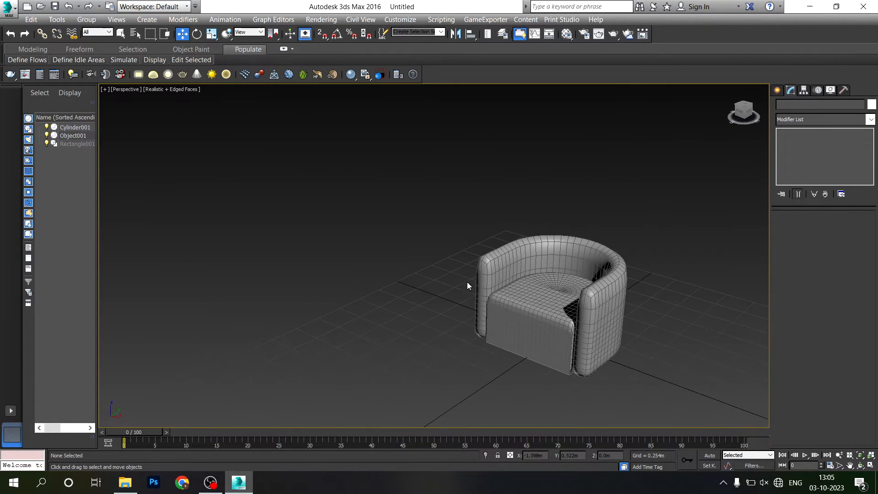
{"action": "middle_click_drag", "start_coordinate": [545, 329], "coordinate": [593, 313], "text": "alt"}
{"action": "scroll", "coordinate": [561, 287], "scroll_direction": "up", "scroll_amount": 2}
{"action": "scroll", "coordinate": [560, 287], "scroll_direction": "up", "scroll_amount": 1}
{"action": "key", "text": "F4"}
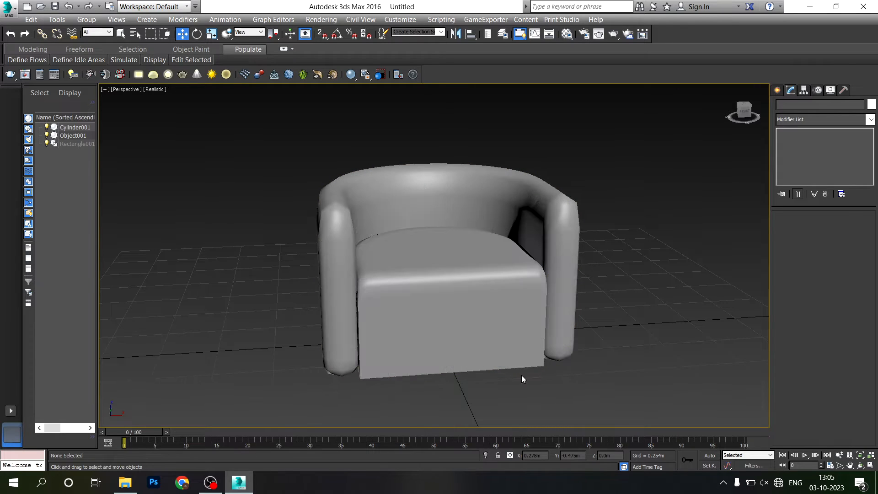
- Examine the smoothed armchair's seat, arms and back from several angles and distances
{"action": "scroll", "coordinate": [535, 367], "scroll_direction": "up", "scroll_amount": 2}
{"action": "middle_click_drag", "start_coordinate": [535, 366], "coordinate": [522, 336], "text": "alt"}
{"action": "scroll", "coordinate": [523, 336], "scroll_direction": "down", "scroll_amount": 4}
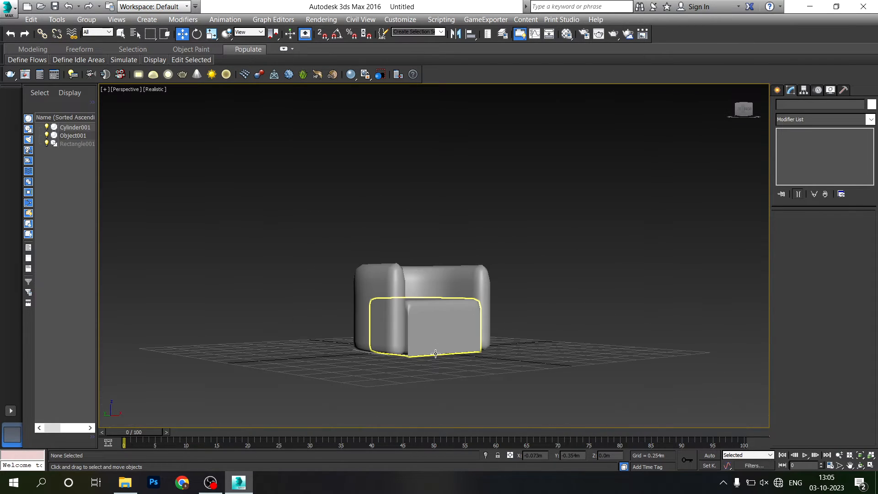
{"action": "middle_click_drag", "start_coordinate": [426, 345], "coordinate": [445, 337], "text": "alt"}
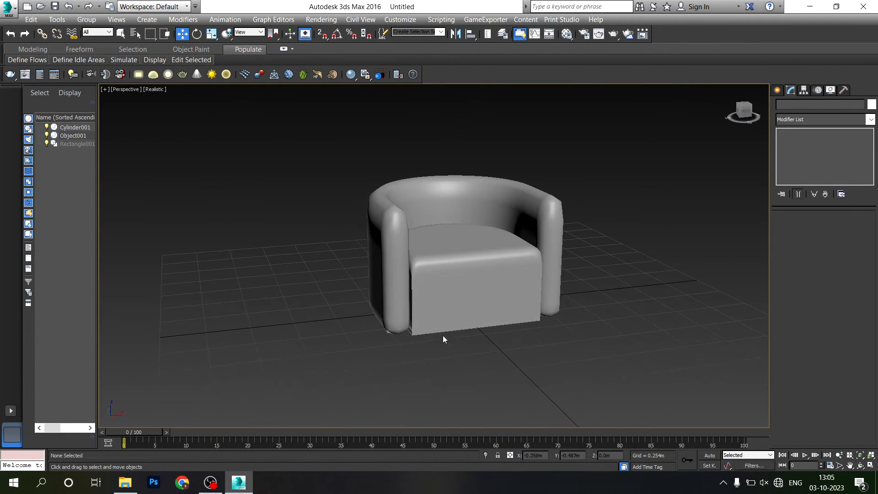
{"action": "scroll", "coordinate": [467, 275], "scroll_direction": "down", "scroll_amount": 4}
{"action": "scroll", "coordinate": [478, 294], "scroll_direction": "up", "scroll_amount": 4}
{"action": "middle_click_drag", "start_coordinate": [478, 294], "coordinate": [522, 322], "text": "alt"}
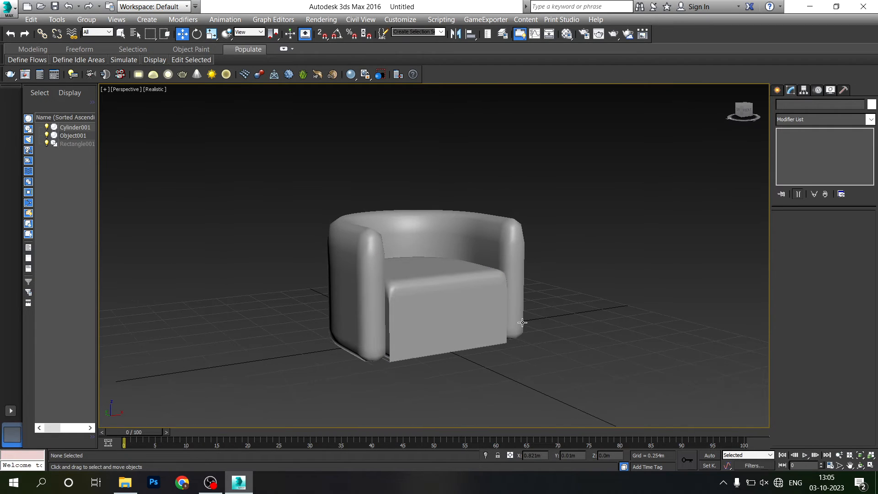
{"action": "middle_click_drag", "start_coordinate": [588, 330], "coordinate": [596, 311], "text": "alt"}
{"action": "scroll", "coordinate": [496, 328], "scroll_direction": "down", "scroll_amount": 3}
{"action": "scroll", "coordinate": [458, 297], "scroll_direction": "up", "scroll_amount": 4}
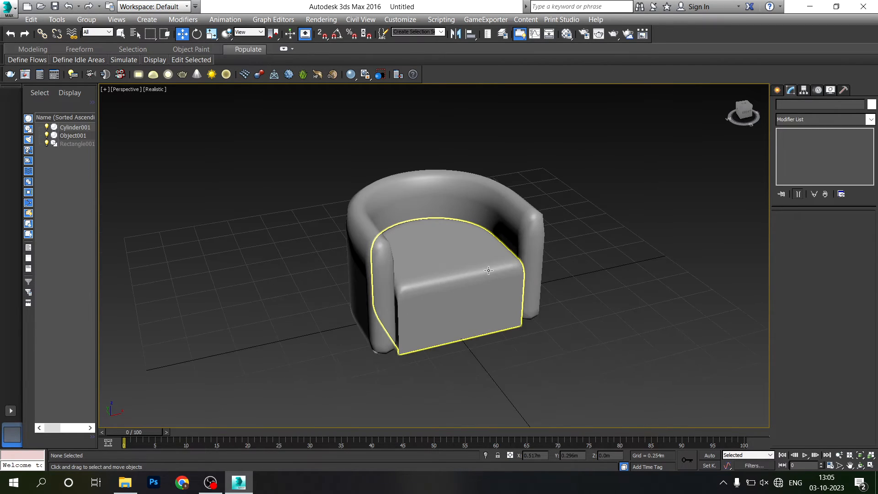
- Move the seat back along the Y axis by about 0.053 m and check its fit inside the wall from the Top view
{"action": "left_click", "coordinate": [457, 295]}
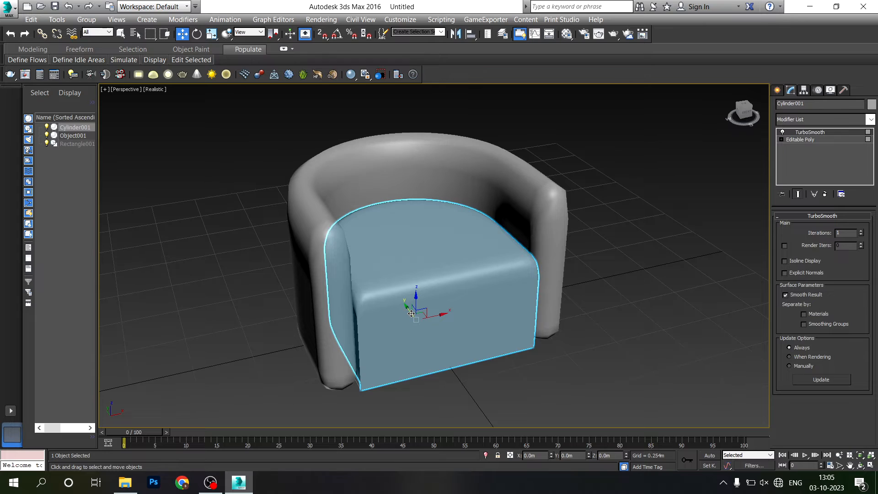
{"action": "left_click_drag", "start_coordinate": [411, 314], "coordinate": [410, 309]}
{"action": "key", "text": "alt+w"}
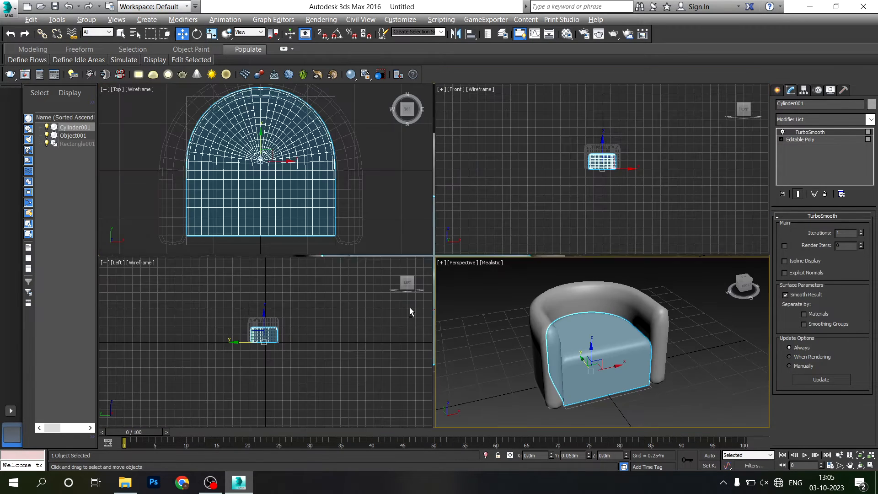
{"action": "left_click", "coordinate": [384, 235]}
{"action": "key", "text": "alt+w"}
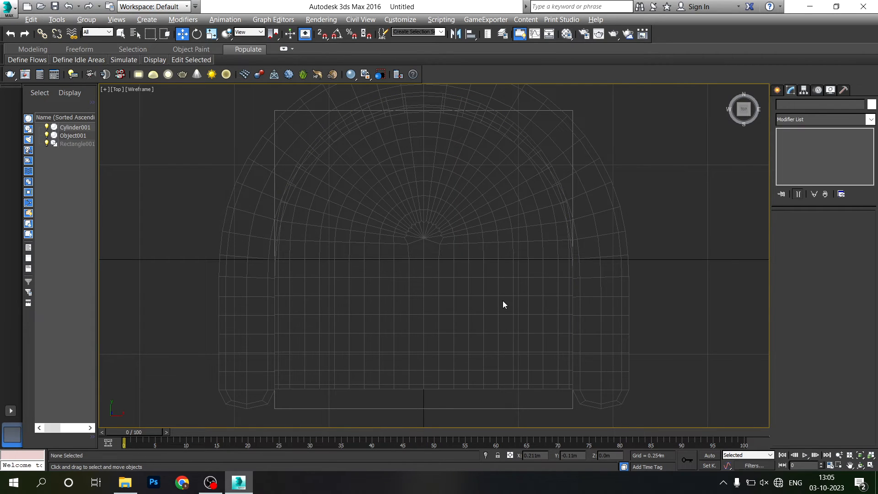
{"action": "key", "text": "alt+w"}
{"action": "left_click", "coordinate": [536, 306]}
{"action": "left_click", "coordinate": [492, 337]}
{"action": "key", "text": "alt+w"}
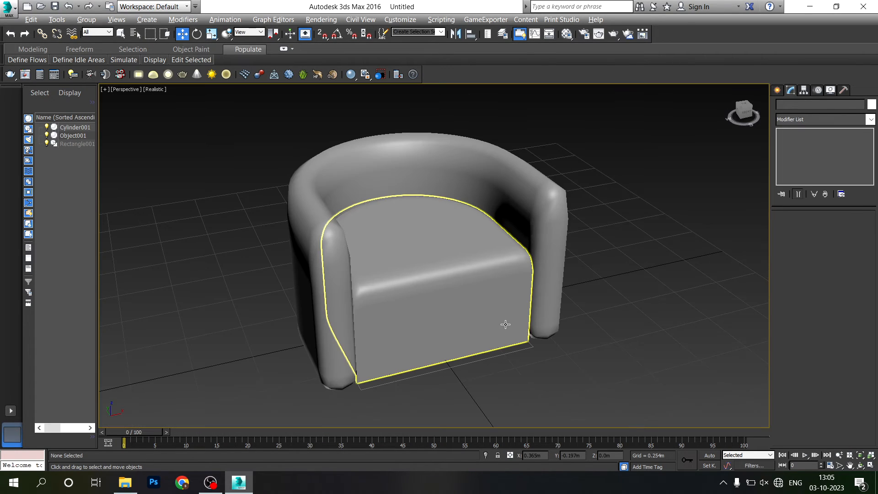
{"action": "scroll", "coordinate": [592, 355], "scroll_direction": "up", "scroll_amount": 1}
{"action": "scroll", "coordinate": [592, 355], "scroll_direction": "down", "scroll_amount": 5}
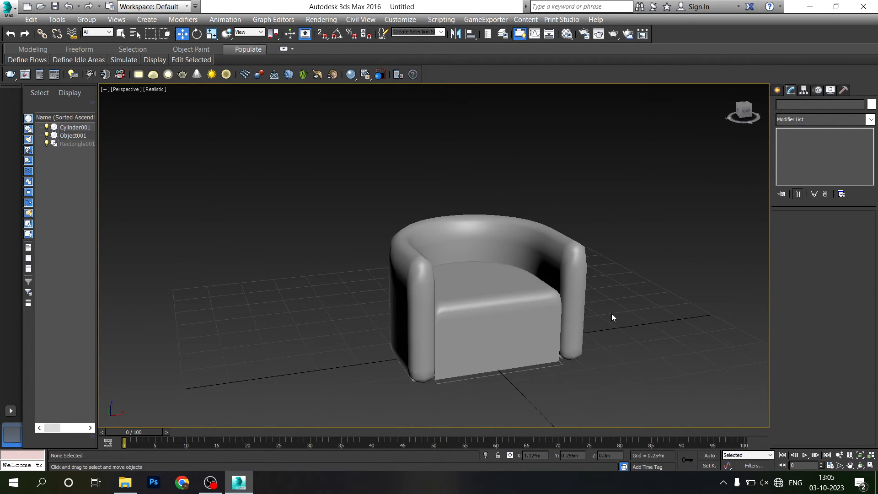
{"action": "scroll", "coordinate": [610, 344], "scroll_direction": "up", "scroll_amount": 3}
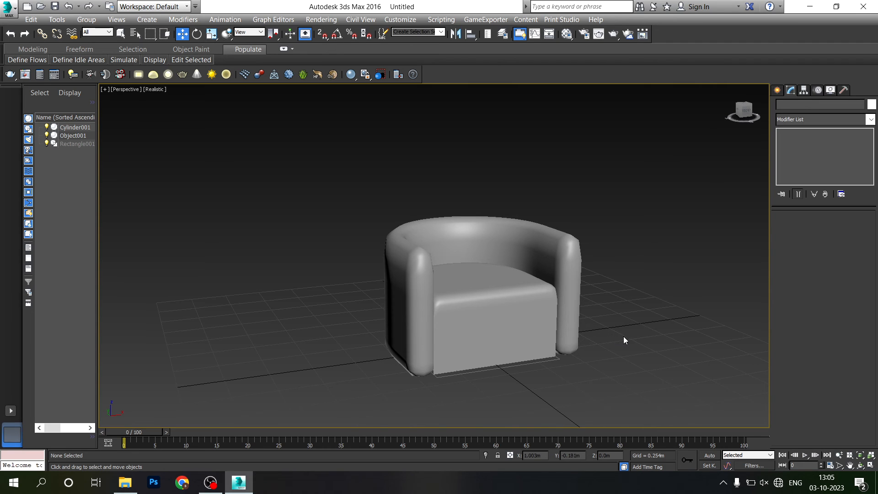
{"action": "middle_click_drag", "start_coordinate": [619, 339], "coordinate": [580, 324]}
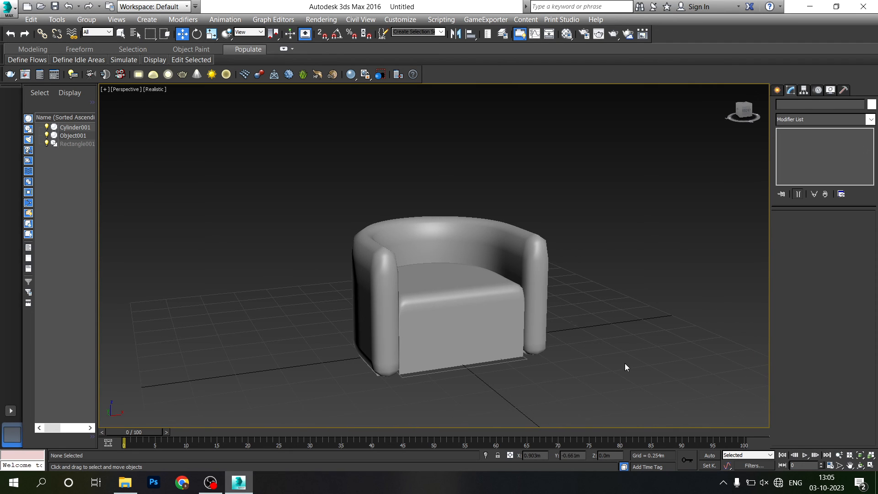